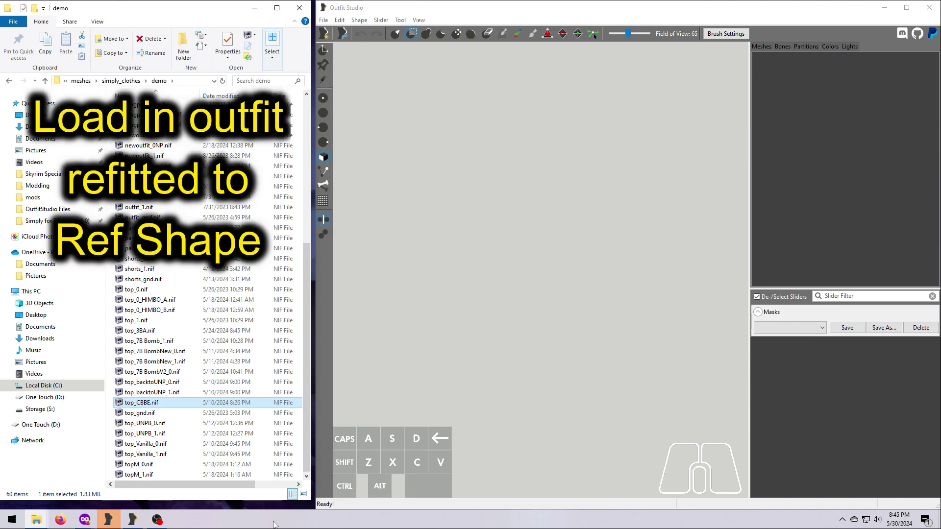
Load top_CBBE.nif into the workspace and strip the textures from its CBBE body shape
drag(171, 408, 521, 295)
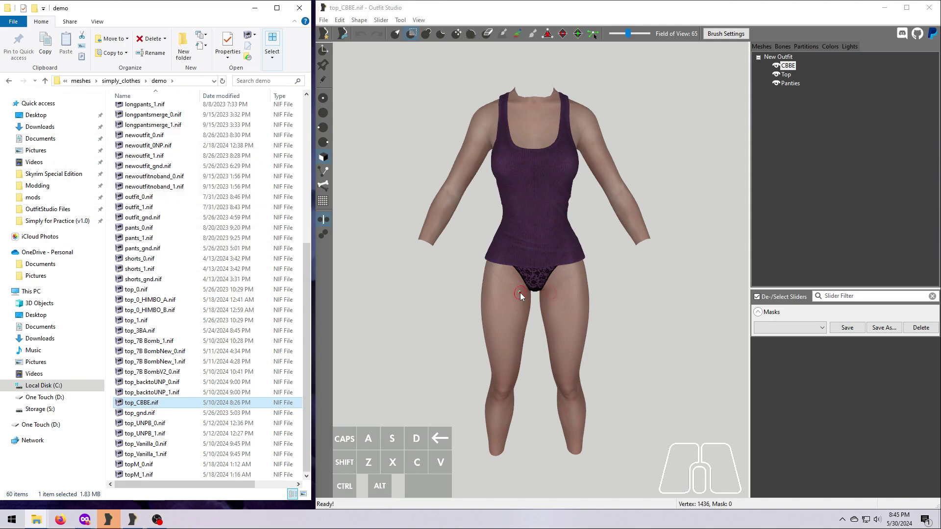
double_click(790, 66)
click(626, 271)
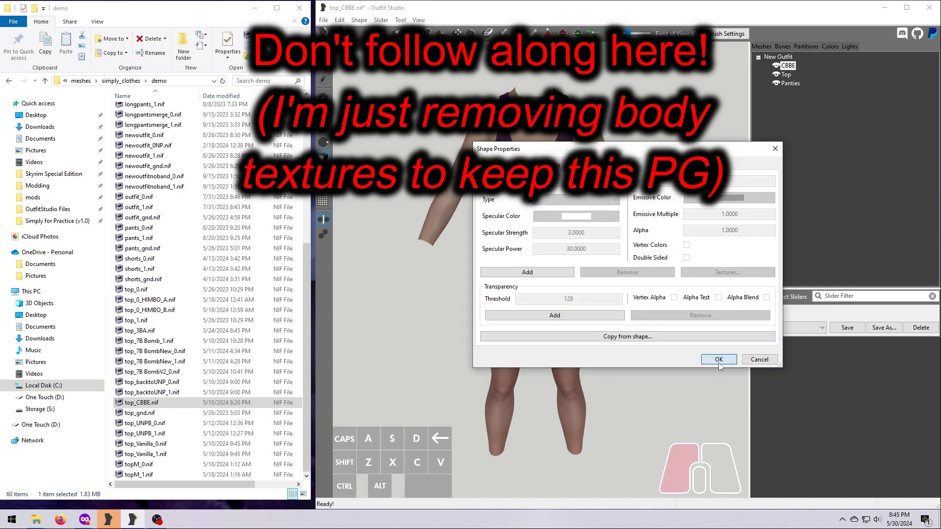
click(715, 356)
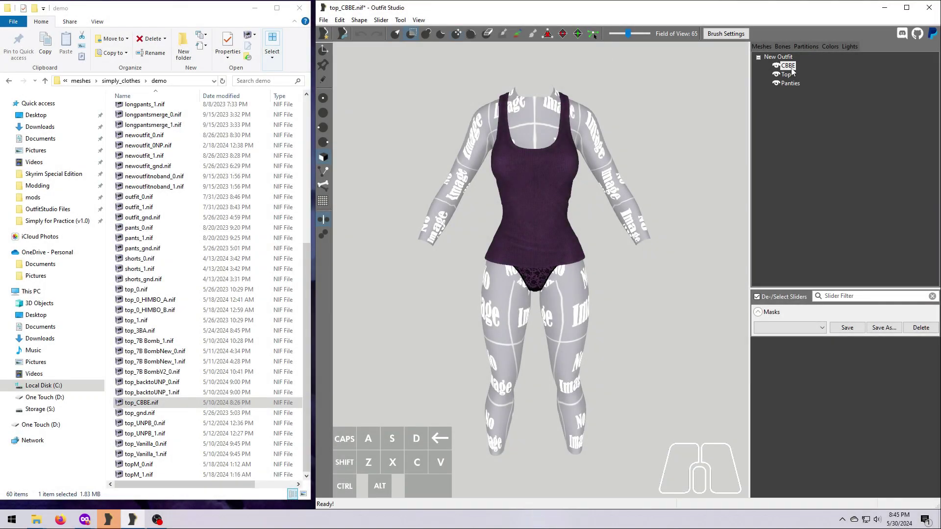
On the CBBE body, create a slider named 'CBBE Ref --> CBBE Curvy 0' and enable its edit mode
click(791, 68)
click(380, 20)
click(404, 95)
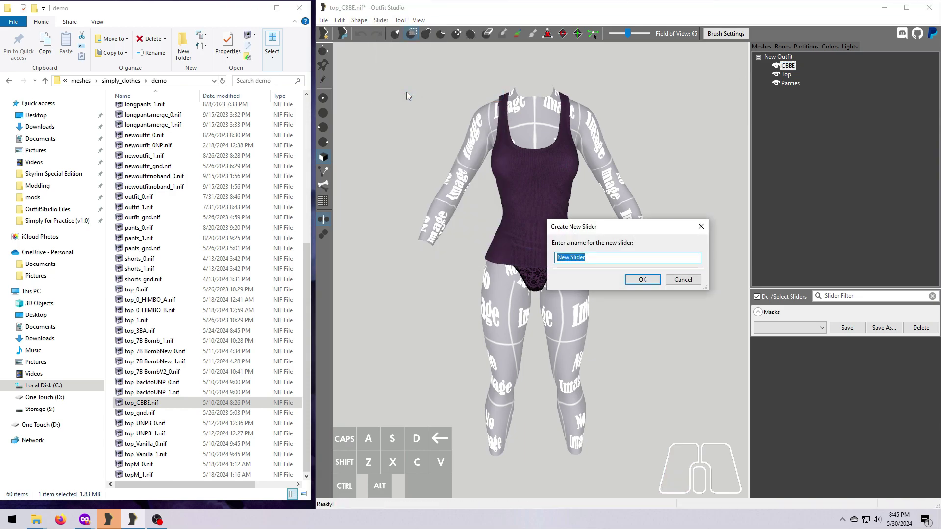
text(CBBE Ref  )
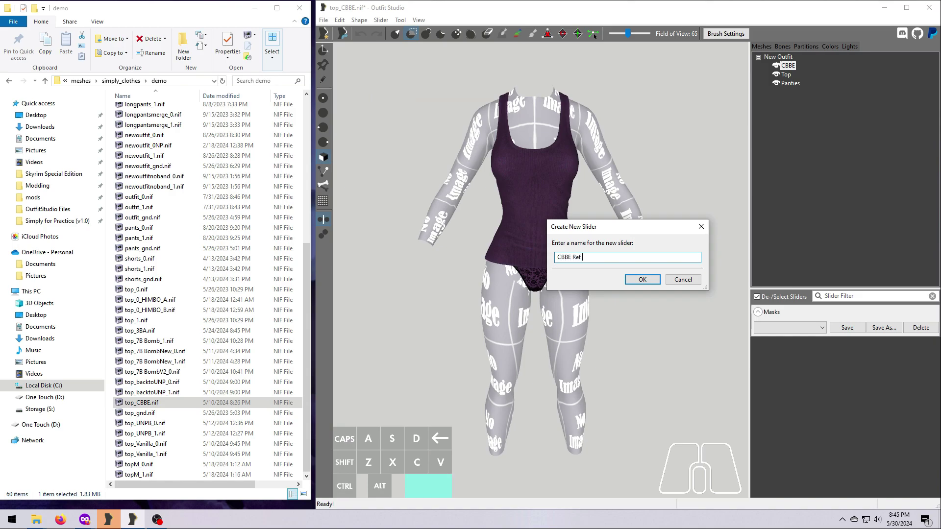
text(-->  CBBE Curvy 0)
key(Return)
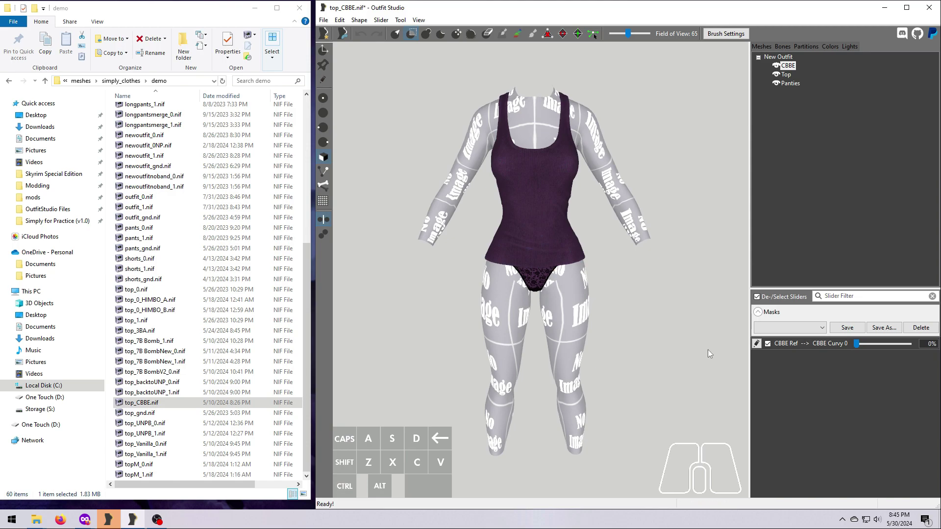
click(756, 344)
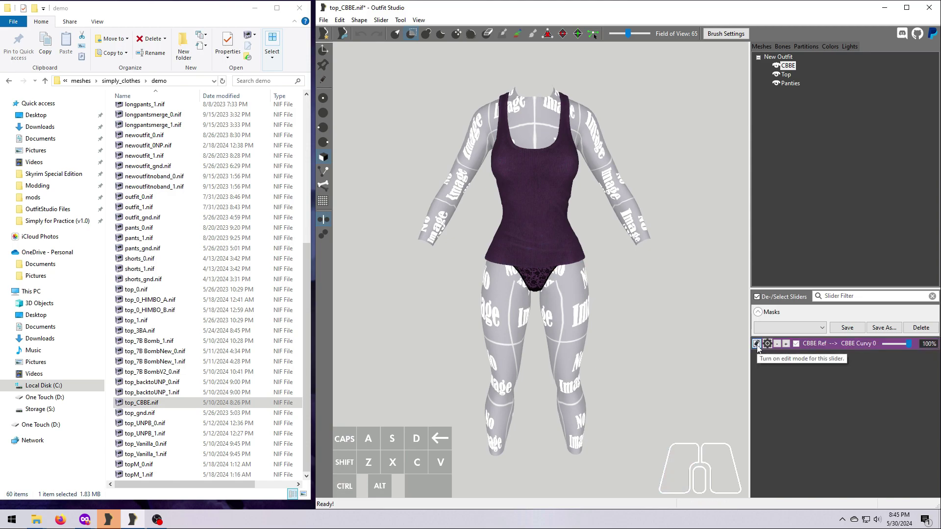
click(381, 20)
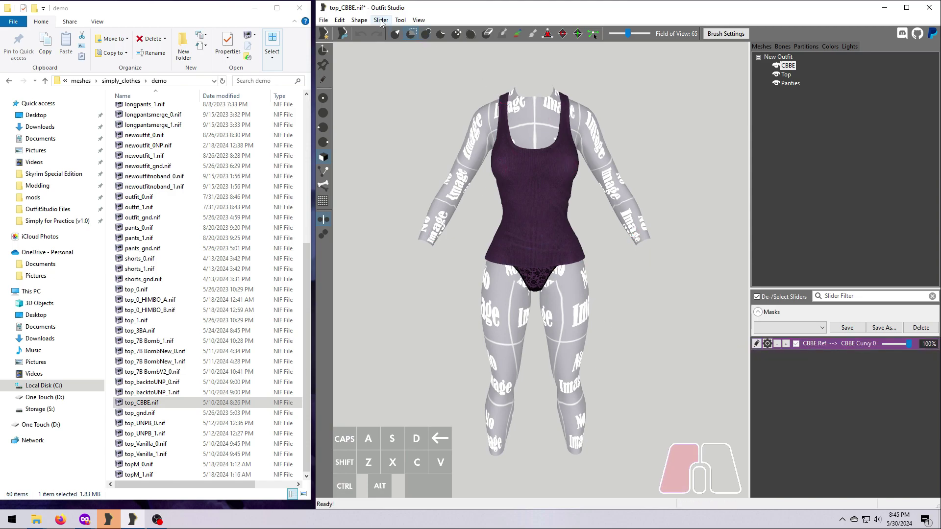
Import Skyrim Bodies\CBBE Body\Curvy\Nude\femalebody_0.nif as the slider's data, then exit edit mode
mouse_move(416, 192)
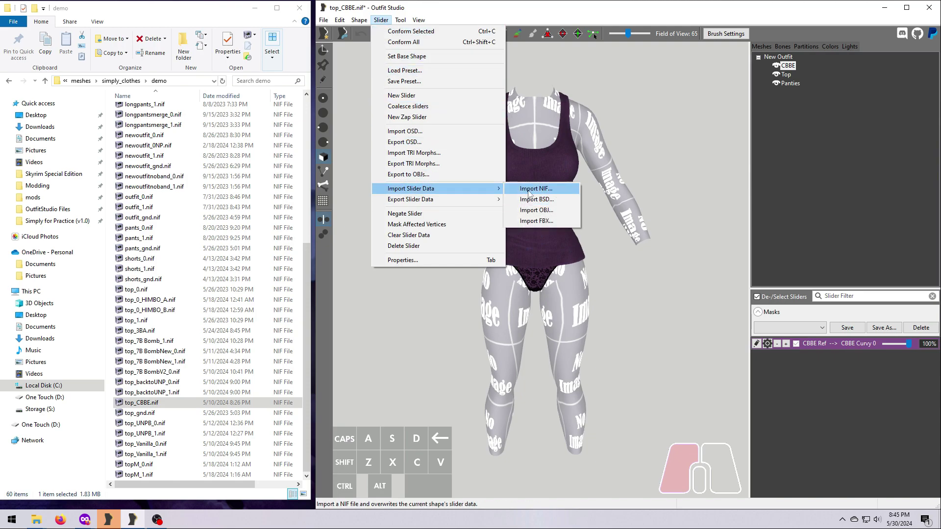
click(559, 188)
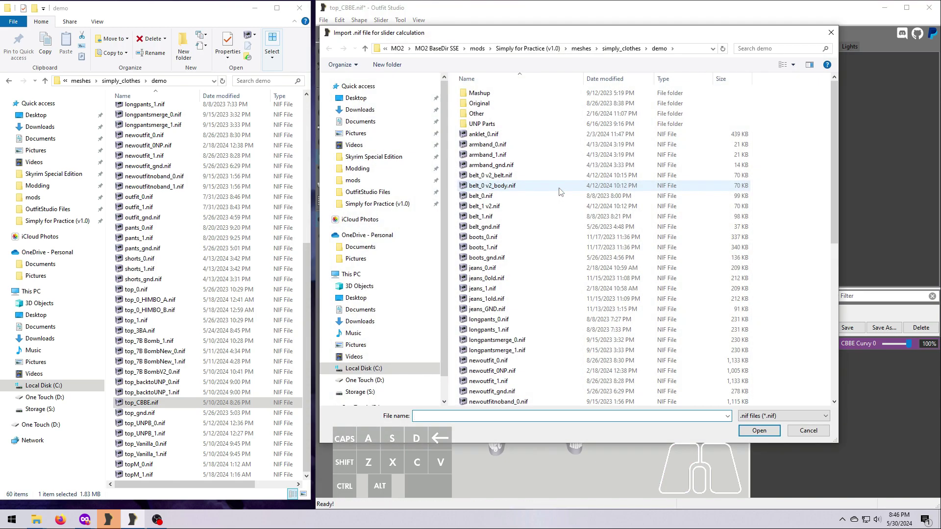
click(376, 192)
click(484, 105)
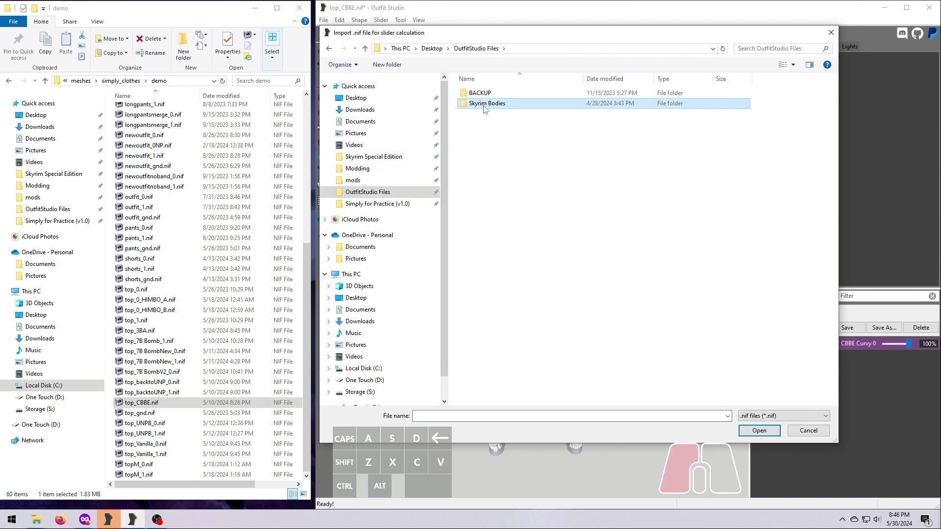
double_click(484, 105)
double_click(488, 115)
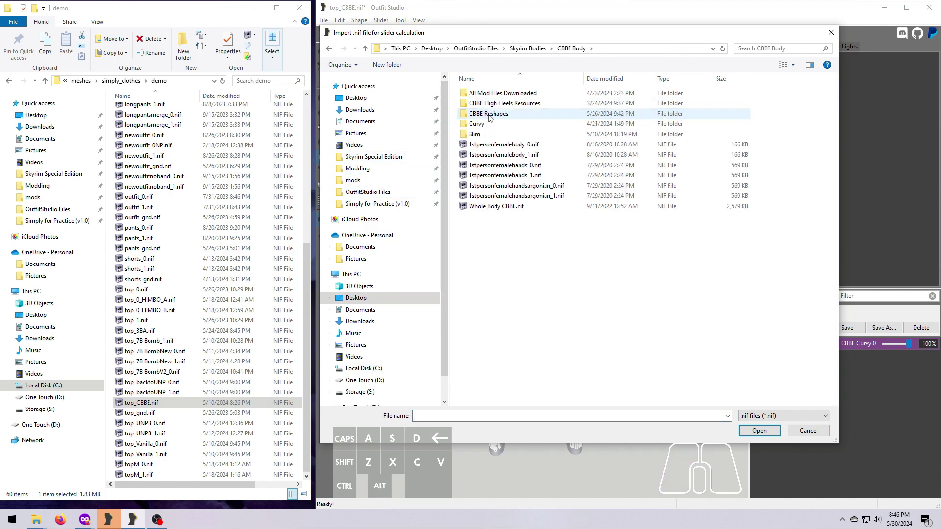
double_click(489, 125)
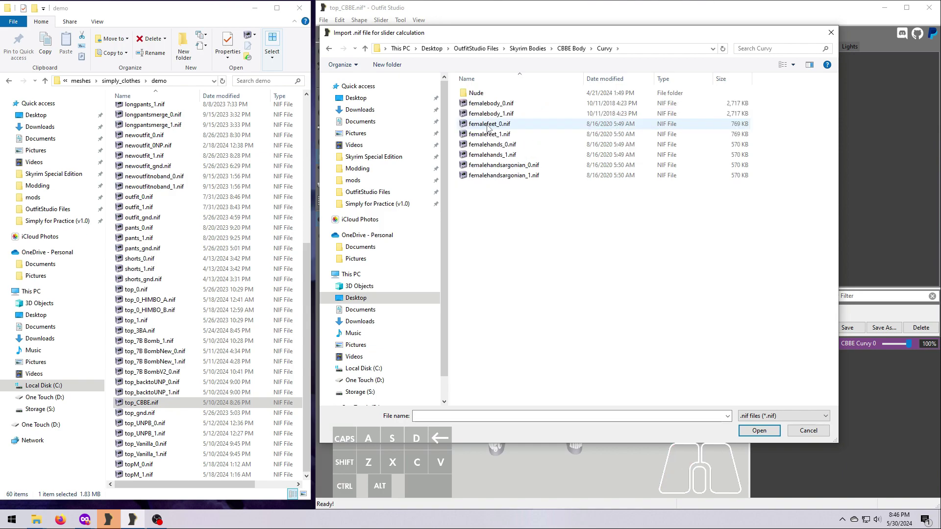
double_click(481, 98)
click(500, 97)
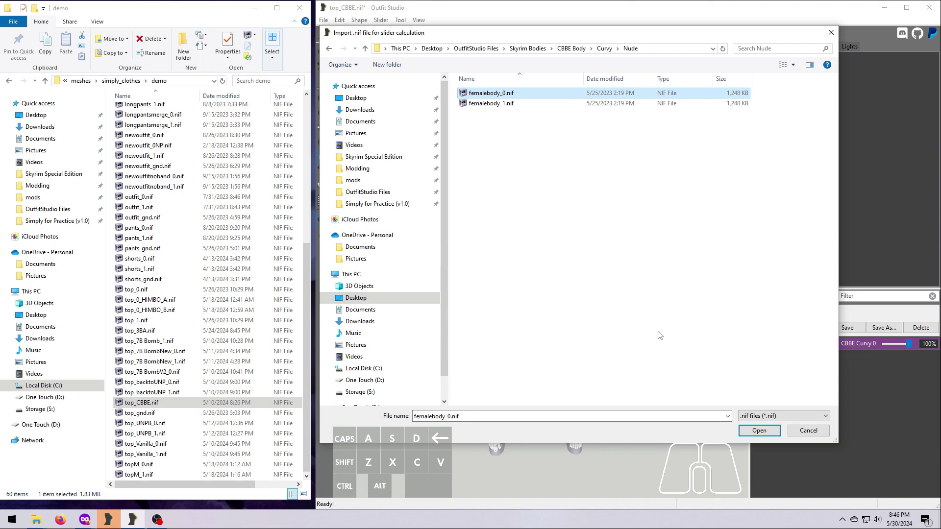
click(749, 429)
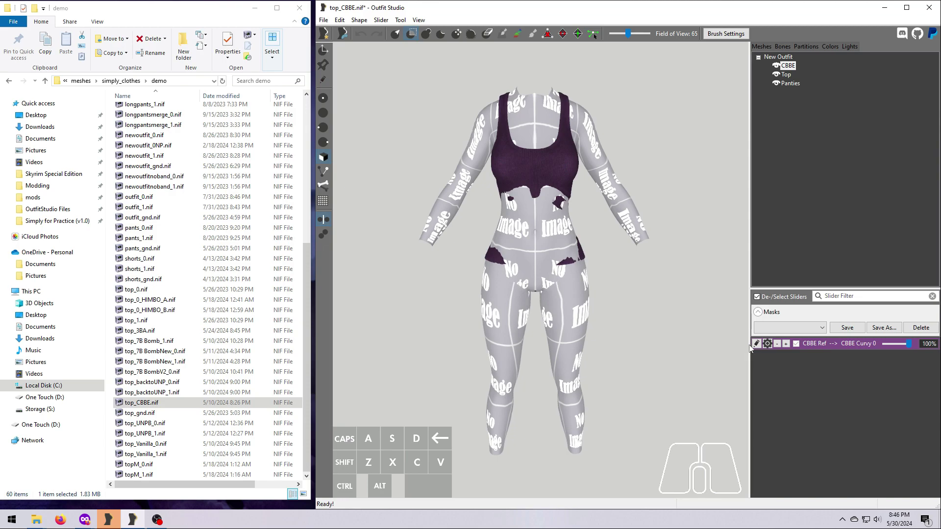
click(756, 344)
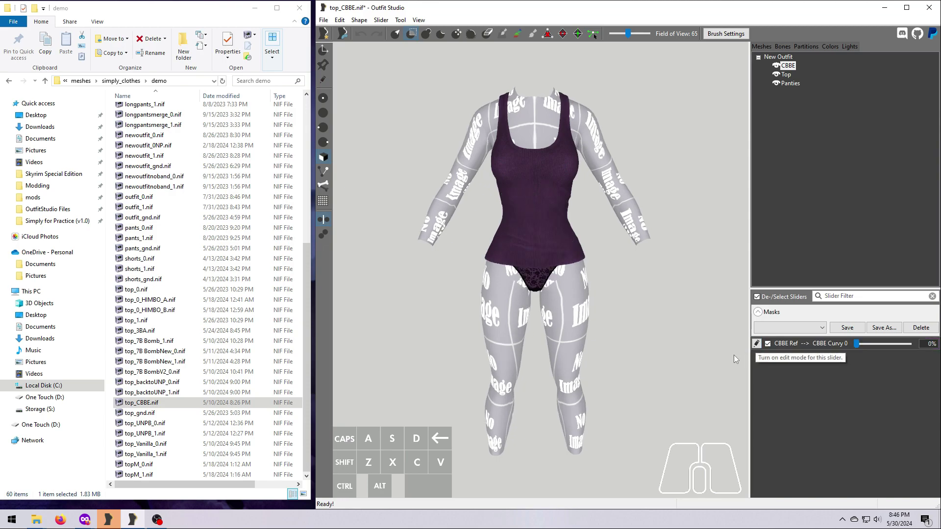
Set the CBBE body as reference and conform all shapes with the default settings
right_click(792, 68)
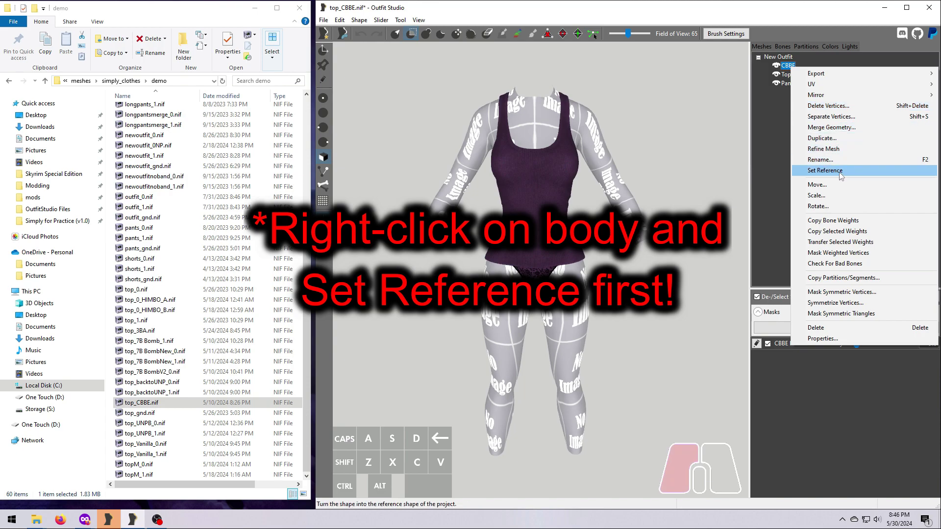
click(840, 174)
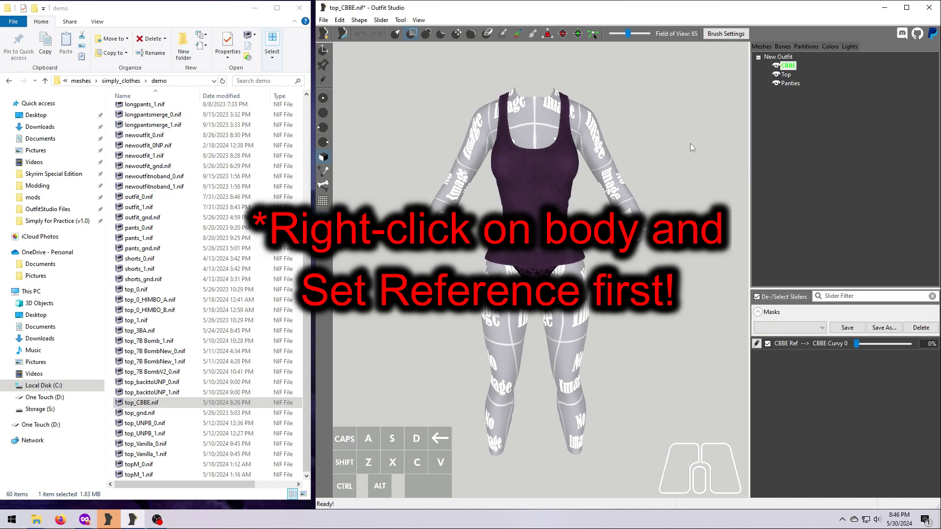
click(381, 19)
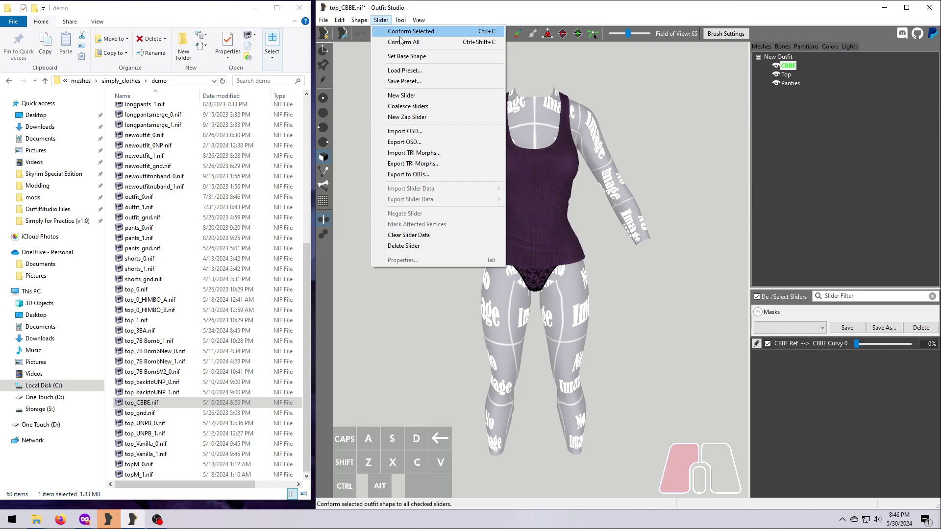
click(427, 43)
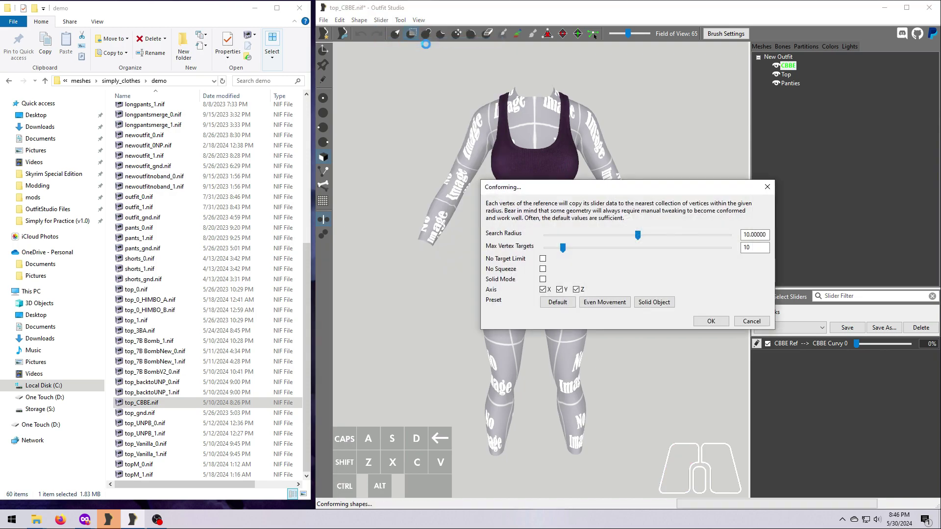
click(711, 322)
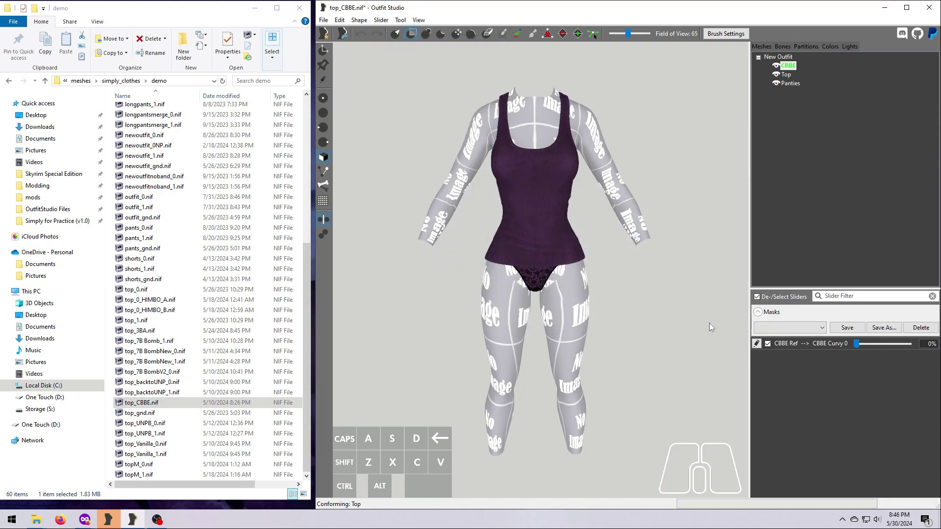
Test the CBBE Curvy slider on the model, then leave it at 100%
click(854, 343)
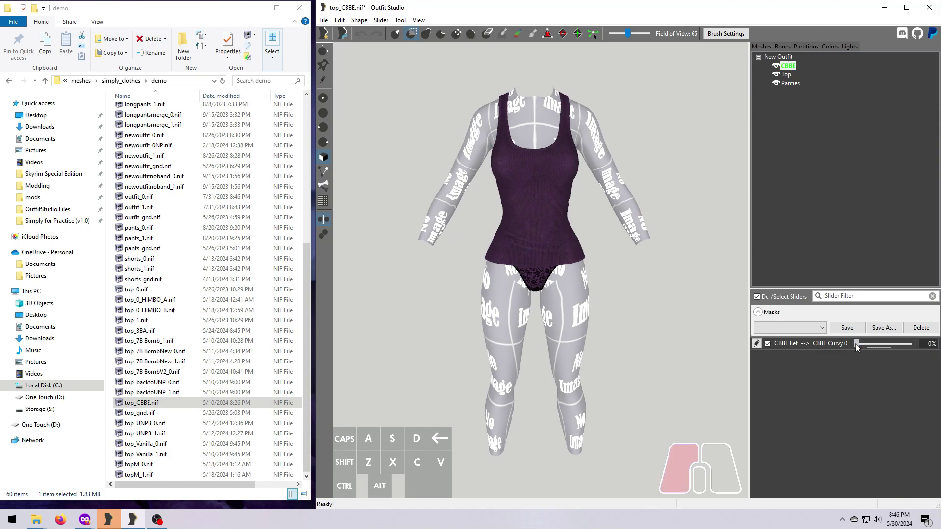
drag(855, 343, 909, 343)
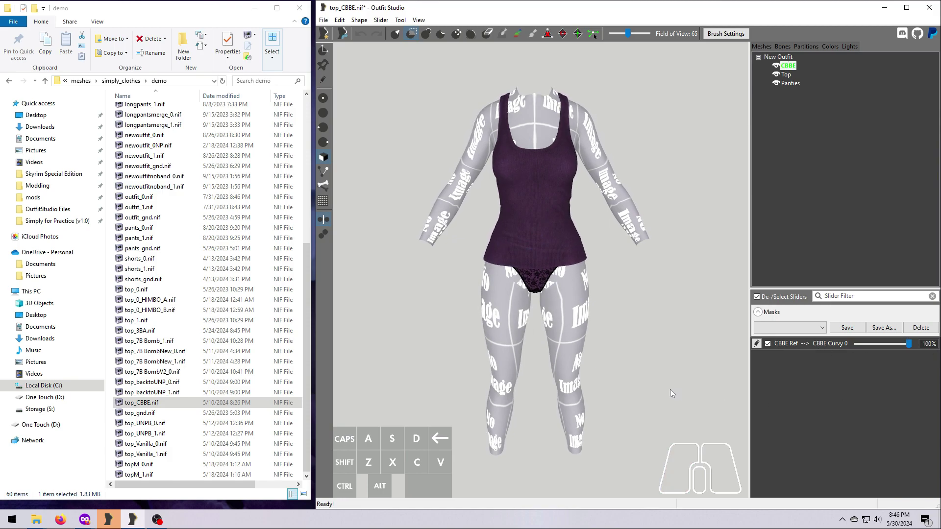
drag(907, 345, 851, 351)
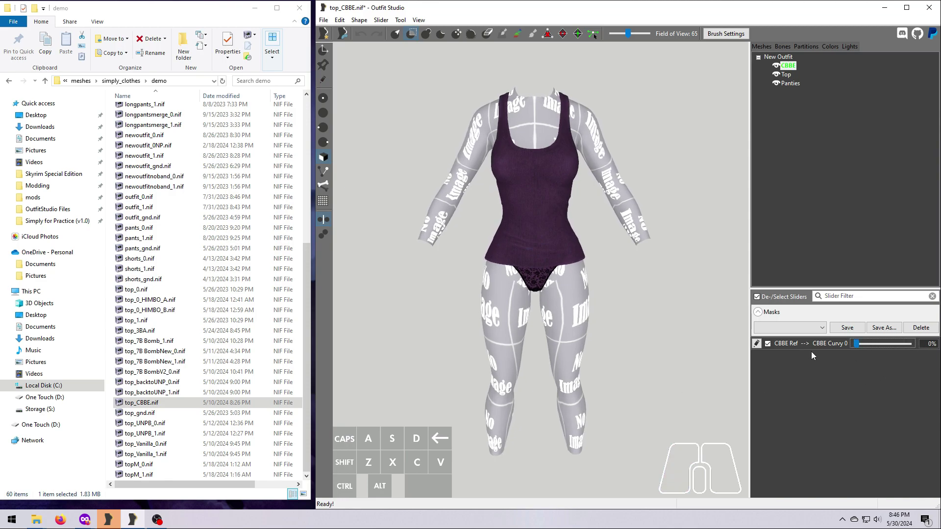
click(768, 343)
mouse_move(658, 344)
right_down()
mouse_move(507, 337)
mouse_move(621, 354)
mouse_move(809, 353)
mouse_move(655, 334)
right_up()
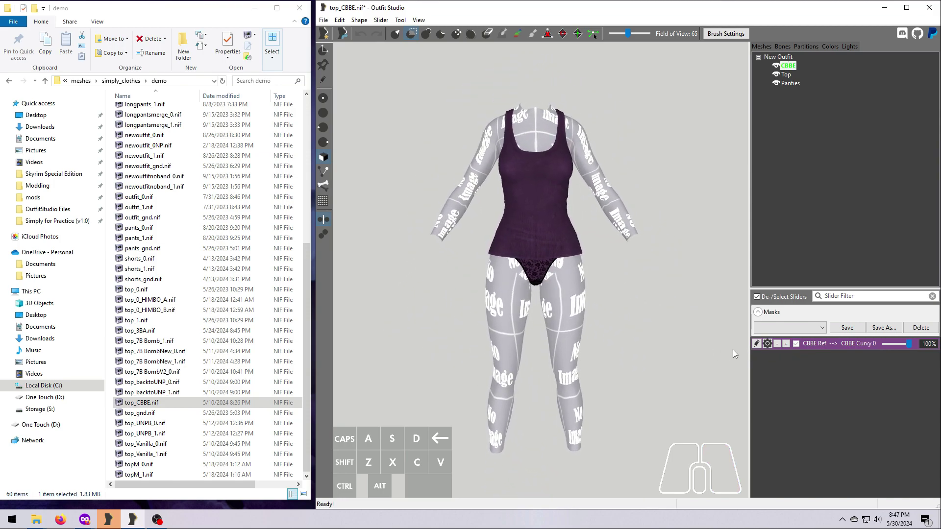
click(757, 344)
drag(856, 346, 916, 365)
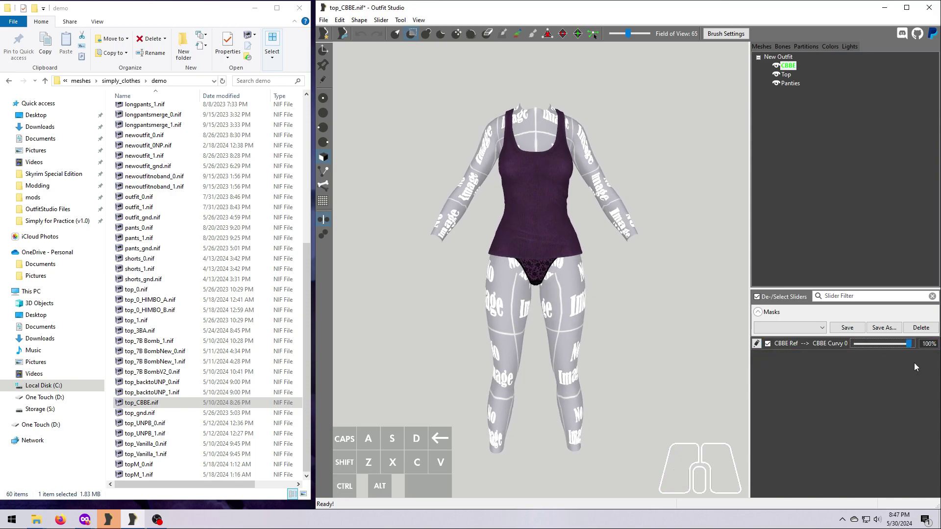
click(381, 20)
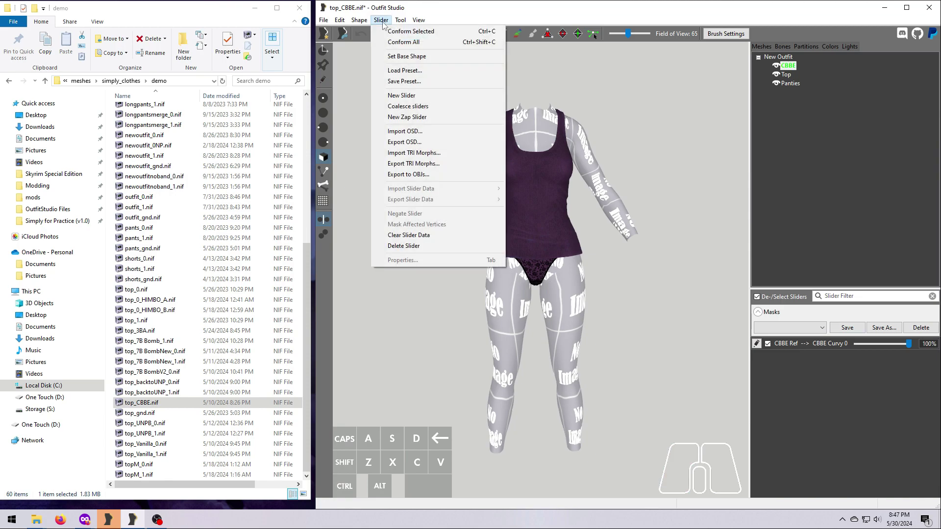
Make the curvy shape the new base shape and brush-adjust the tank top mesh
click(415, 57)
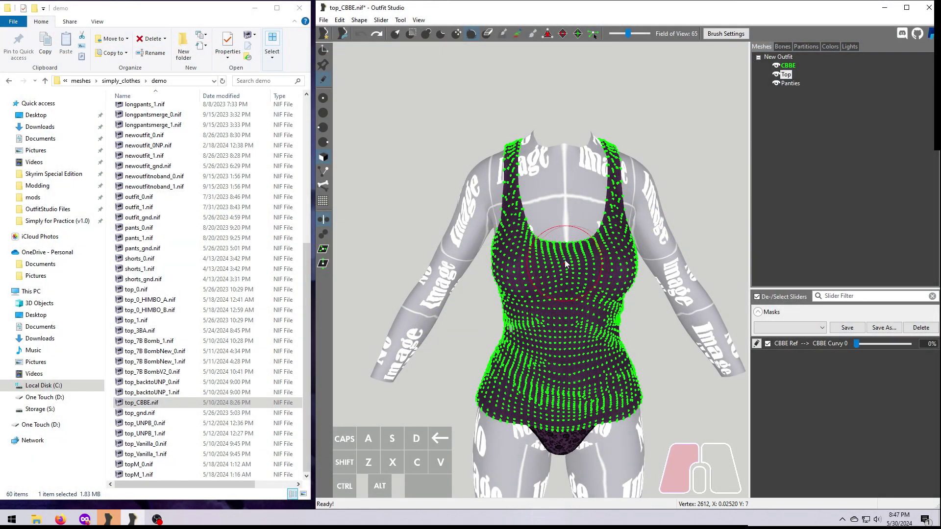
drag(553, 264, 571, 297)
mouse_move(656, 331)
right_down()
mouse_move(614, 325)
mouse_move(669, 325)
right_up()
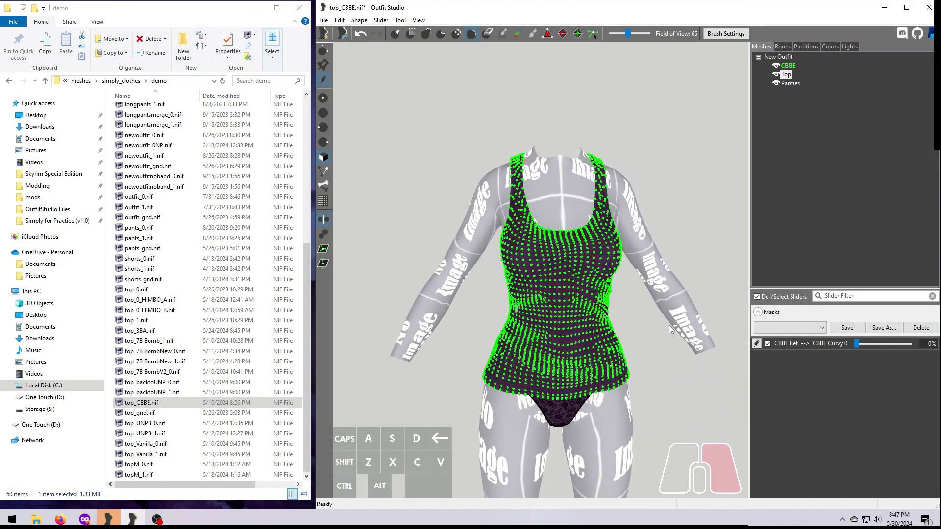
click(323, 80)
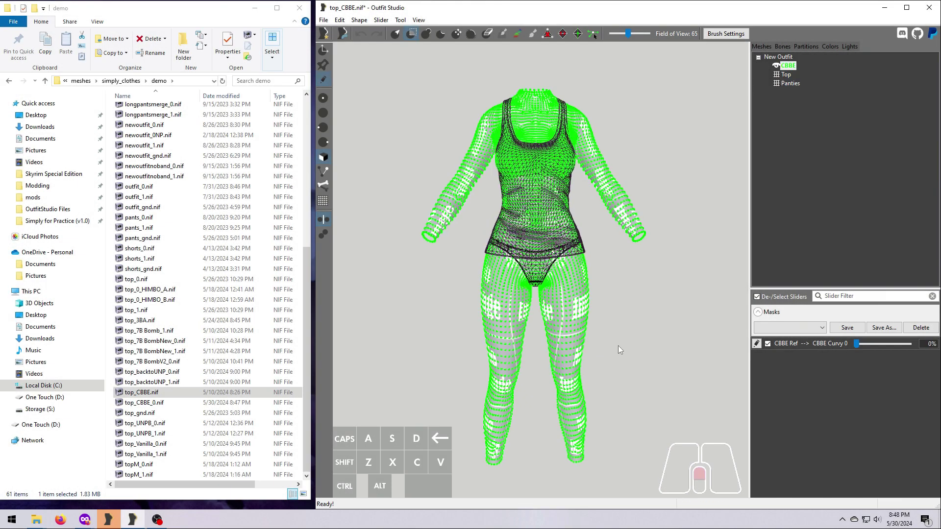
Mask-paint the body's panties area, hips and legs down to the ankles
scroll(618, 350, up, 2)
key(s)
drag(495, 285, 588, 269)
mouse_move(618, 343)
right_down()
mouse_move(634, 347)
mouse_move(618, 306)
mouse_move(564, 294)
mouse_move(523, 308)
right_up()
mouse_move(524, 307)
mouse_down()
mouse_move(534, 343)
mouse_move(555, 323)
mouse_move(504, 383)
mouse_up()
mouse_move(504, 383)
right_down()
mouse_move(490, 372)
mouse_move(508, 406)
right_up()
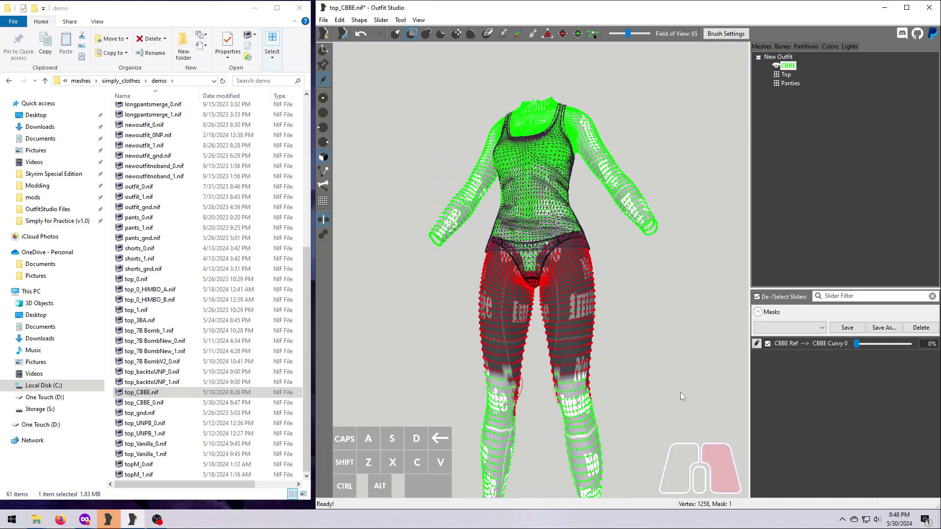
scroll(679, 393, down, 3)
right_drag(679, 393, 535, 430)
drag(535, 430, 498, 434)
mouse_move(497, 430)
right_down()
mouse_move(592, 394)
mouse_move(544, 289)
right_up()
Extend the mask over the chest, shoulders, arms and neck, leaving the torso unmasked
scroll(642, 396, up, 5)
mouse_move(544, 289)
mouse_down()
mouse_move(511, 253)
mouse_move(568, 250)
mouse_up()
mouse_move(568, 250)
right_down()
mouse_move(551, 272)
mouse_move(605, 267)
mouse_move(507, 254)
right_up()
click(508, 254)
drag(507, 254, 520, 177)
right_drag(520, 176, 539, 147)
mouse_move(539, 147)
mouse_down()
mouse_move(441, 142)
mouse_move(539, 123)
mouse_up()
scroll(567, 208, down, 3)
right_drag(539, 123, 588, 275)
drag(588, 275, 622, 333)
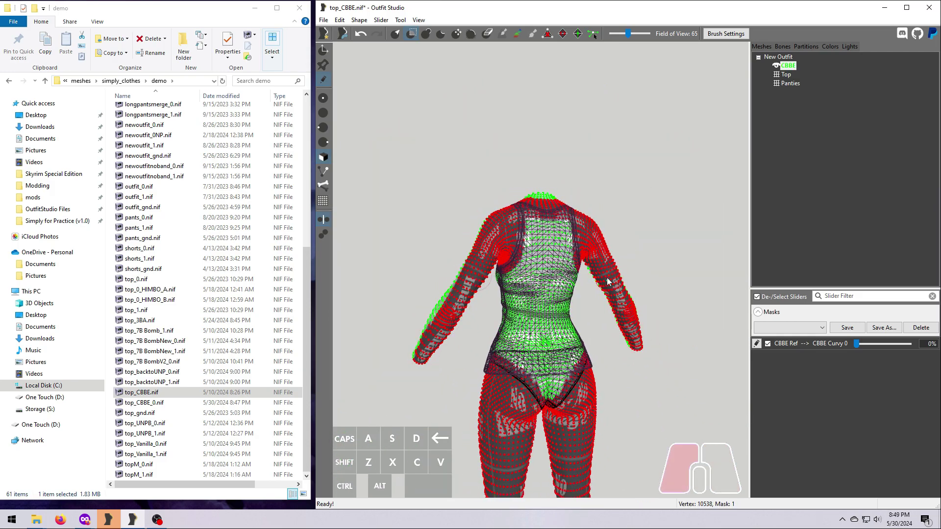
right_drag(623, 334, 539, 294)
drag(539, 294, 466, 303)
right_drag(466, 304, 544, 339)
scroll(544, 339, up, 2)
drag(544, 275, 537, 331)
scroll(537, 332, down, 2)
right_drag(537, 332, 672, 386)
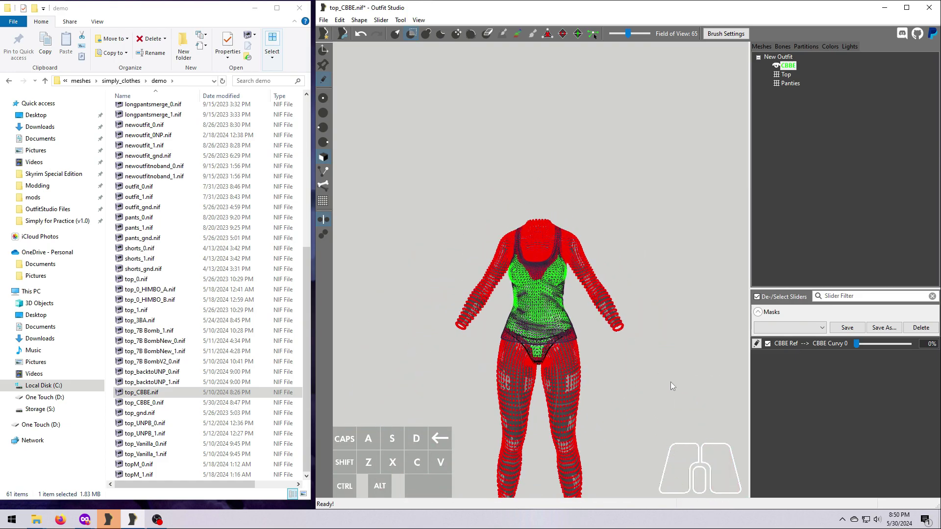
Save the mask as 'Body Zap', delete the unmasked torso vertices, then invert and clear the mask
click(870, 334)
text(Body Zap)
key(Return)
click(359, 20)
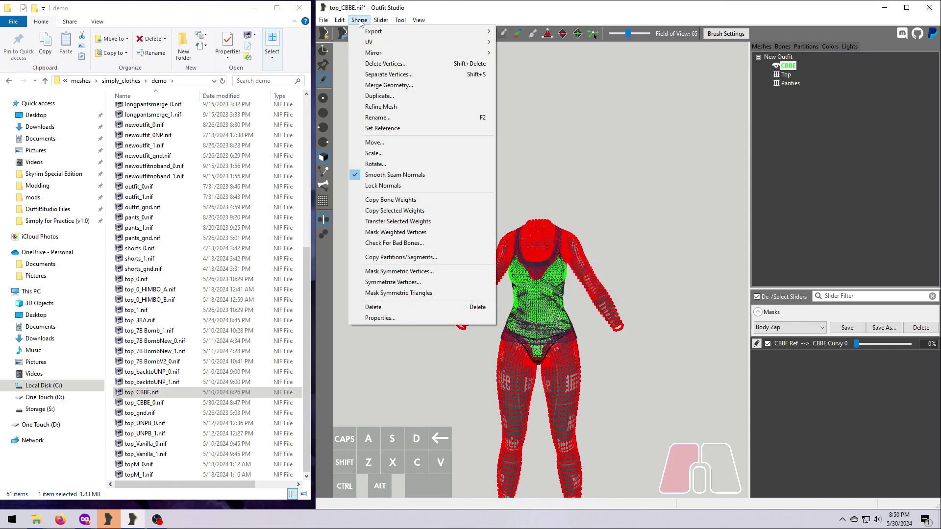
click(384, 63)
click(400, 20)
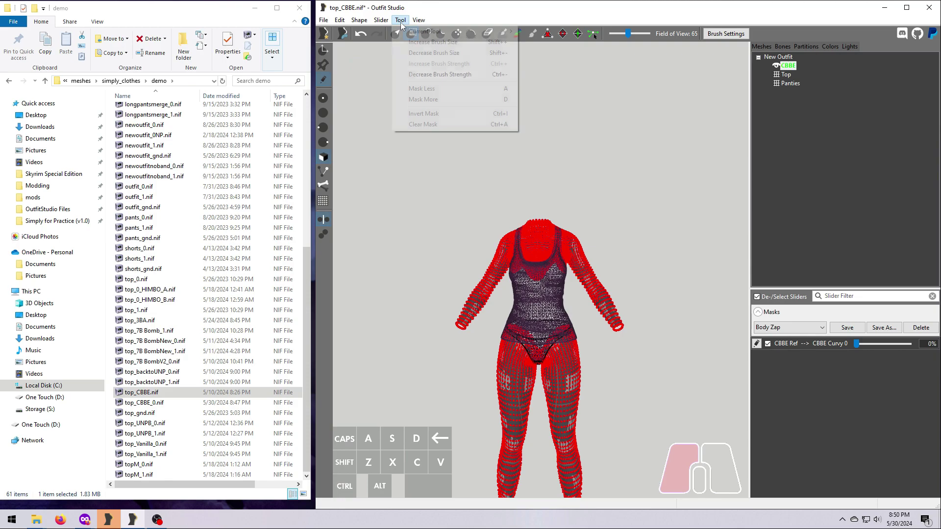
click(428, 122)
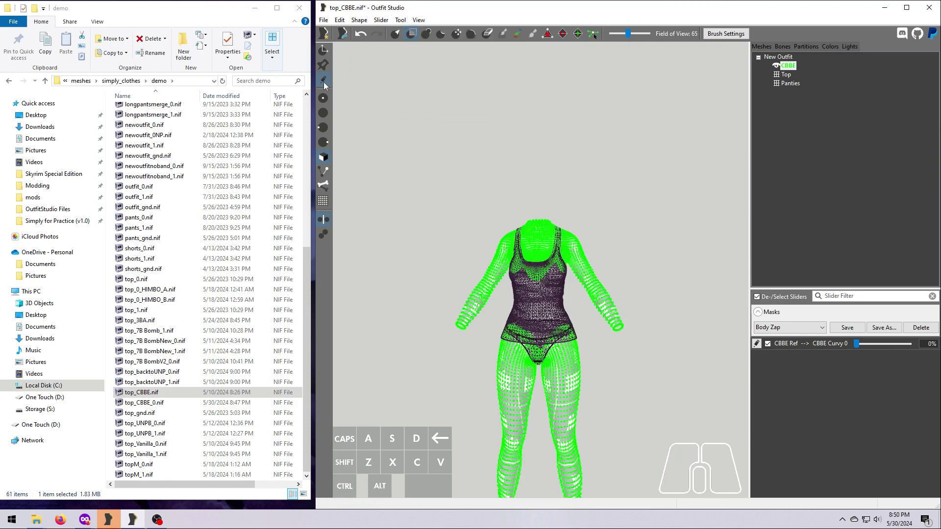
key(ctrl+a)
Show the Top and Panties as solid meshes again and check the trimmed body
click(777, 74)
click(777, 84)
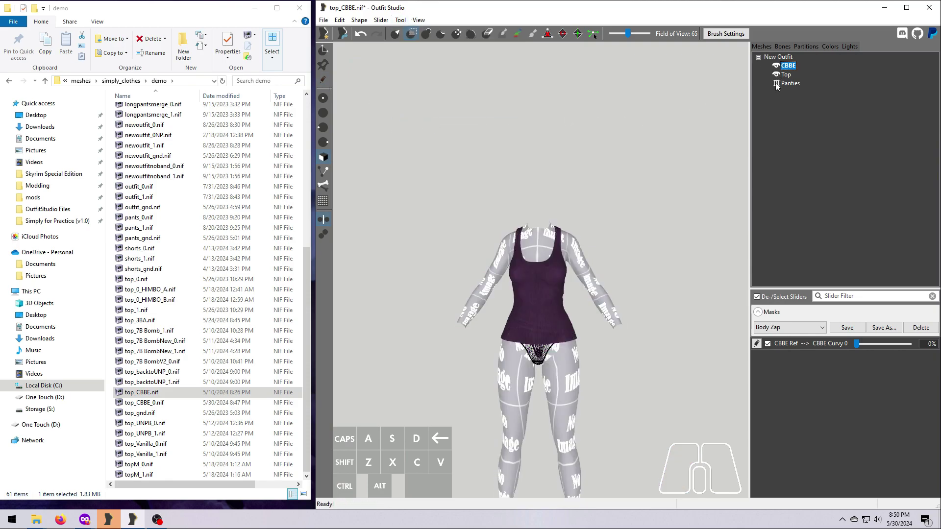
scroll(637, 372, up, 3)
mouse_move(619, 299)
right_down()
mouse_move(475, 302)
mouse_move(627, 296)
right_up()
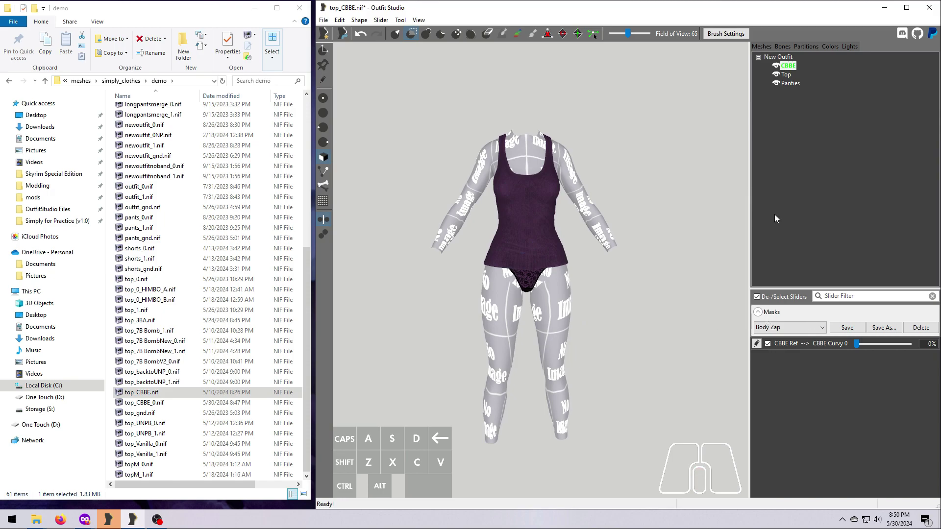
shift+click(787, 83)
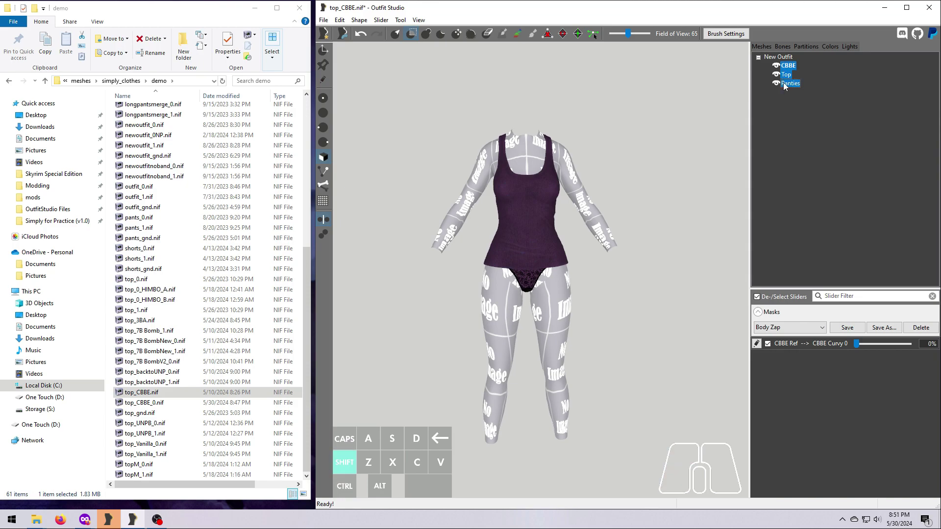
Export the selected CBBE, Top and Panties meshes to top_CBBE_0.nif, replacing the existing file
right_click(787, 83)
mouse_move(799, 89)
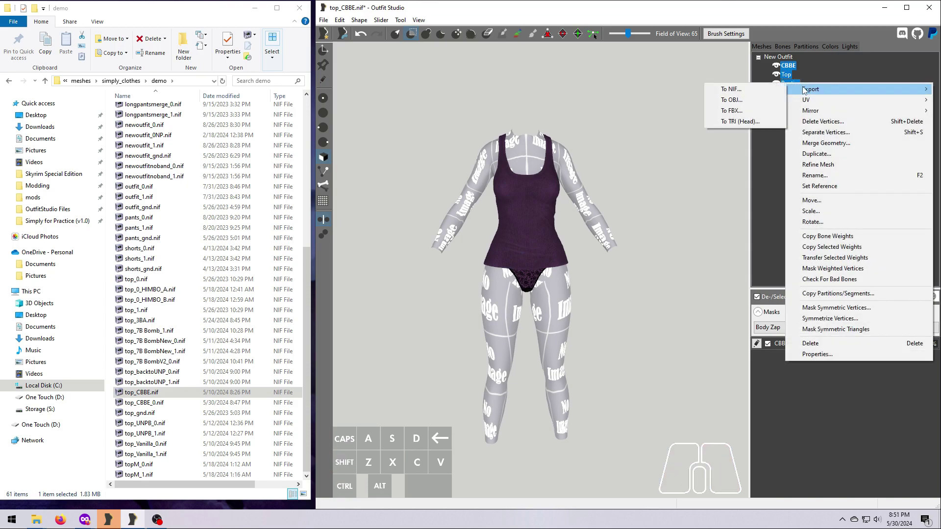
click(748, 90)
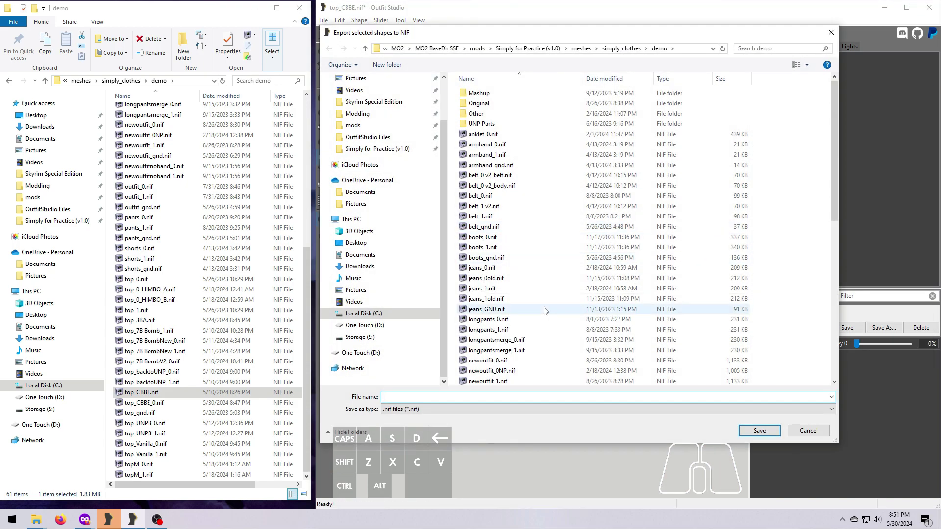
scroll(539, 321, down, 10)
click(544, 308)
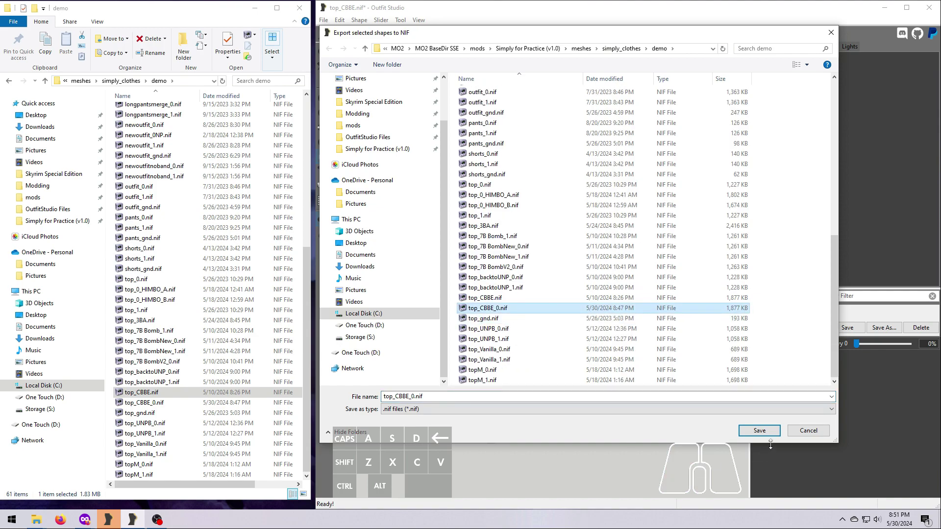
double_click(547, 308)
click(495, 260)
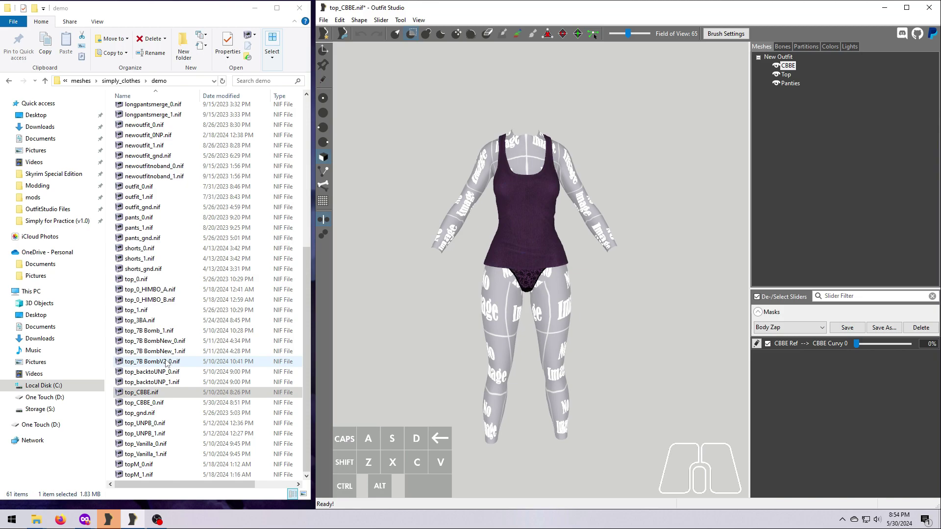
Drag femalebody_0.nif from Skyrim Bodies\CBBE Body\Curvy\Nude into Outfit Studio as a new body
click(55, 214)
double_click(142, 120)
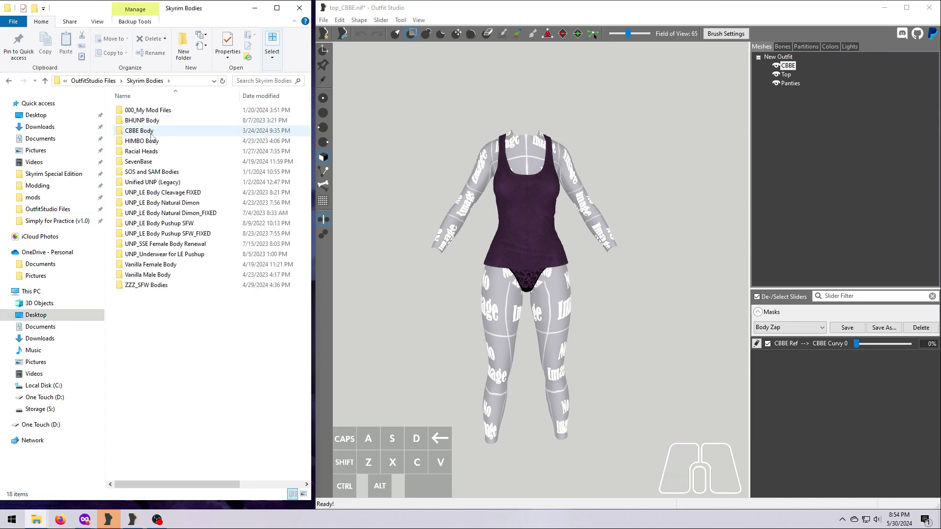
double_click(151, 131)
double_click(132, 141)
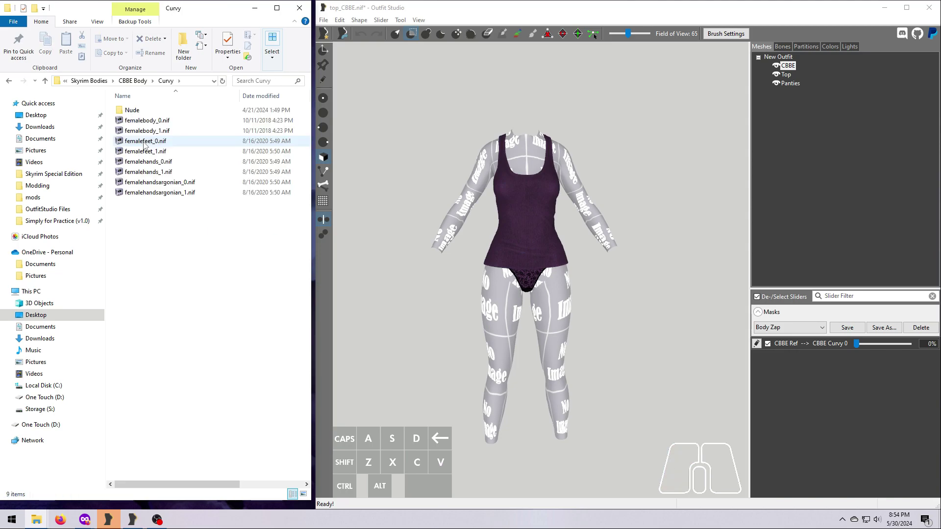
click(140, 111)
double_click(140, 111)
click(147, 114)
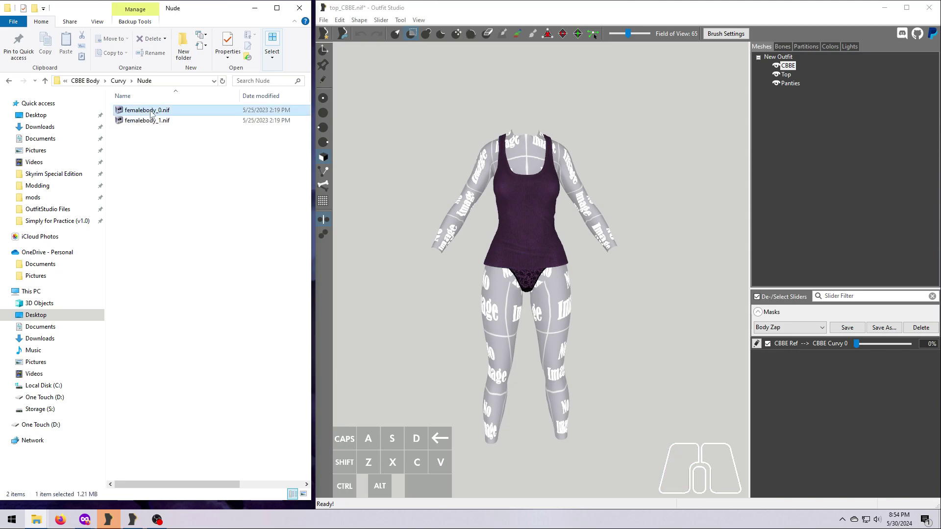
drag(169, 113, 530, 286)
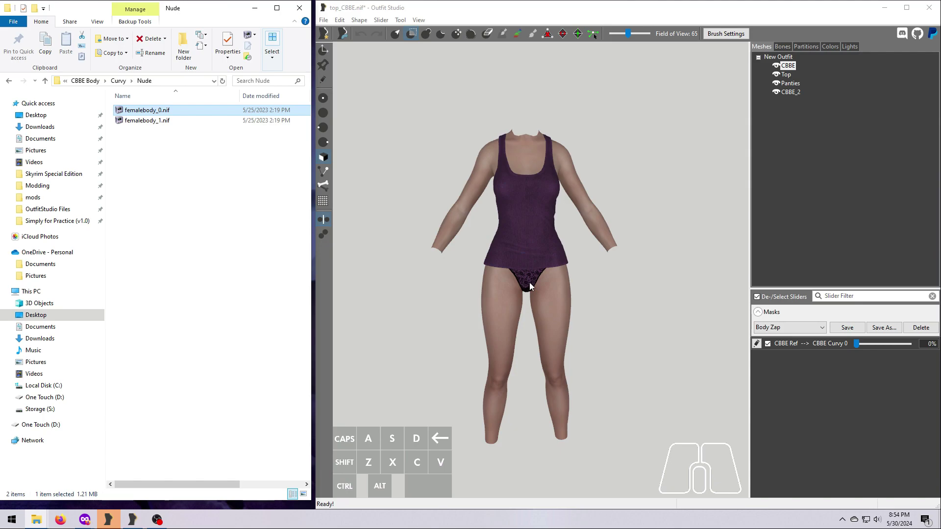
Remove the shader and textures from the new CBBE_2 body shape
double_click(790, 91)
click(669, 273)
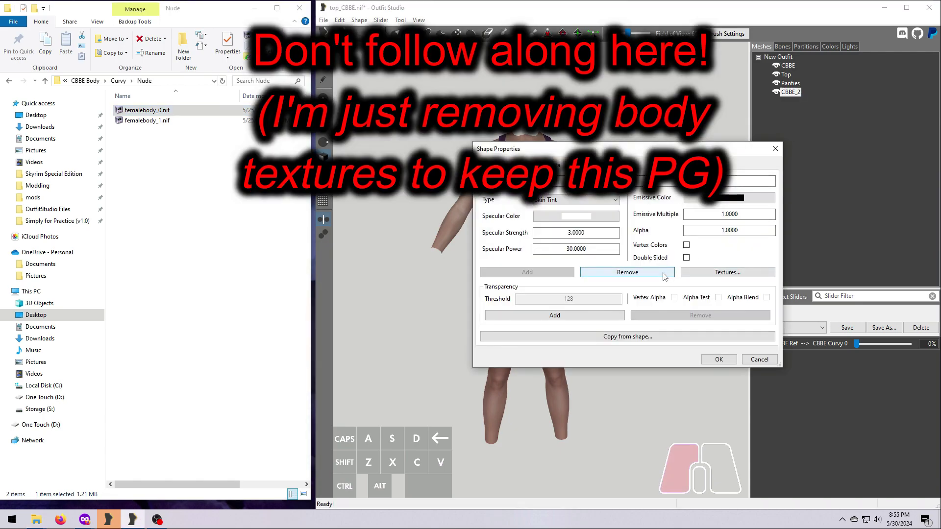
click(718, 360)
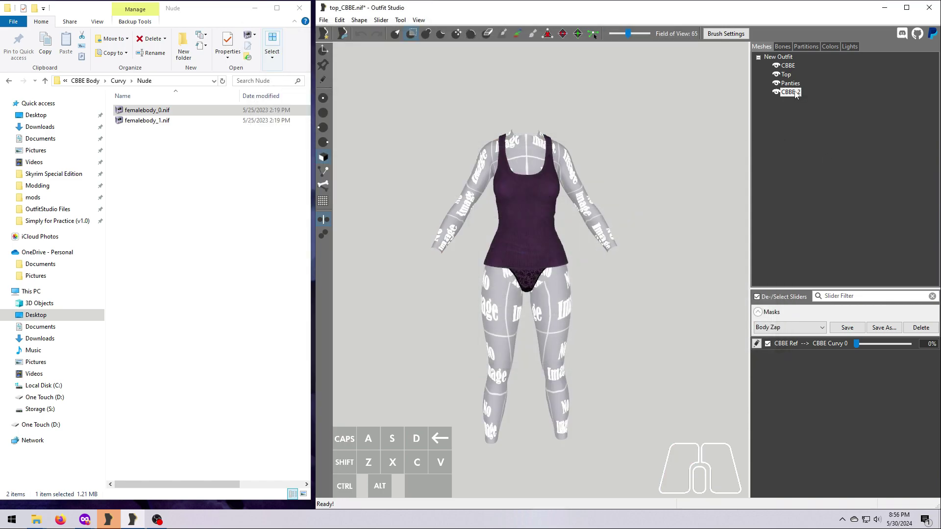
On CBBE_2, create a slider named 'CBBE Curvy 0 --> CBBE Curvy 1'
click(796, 95)
click(381, 20)
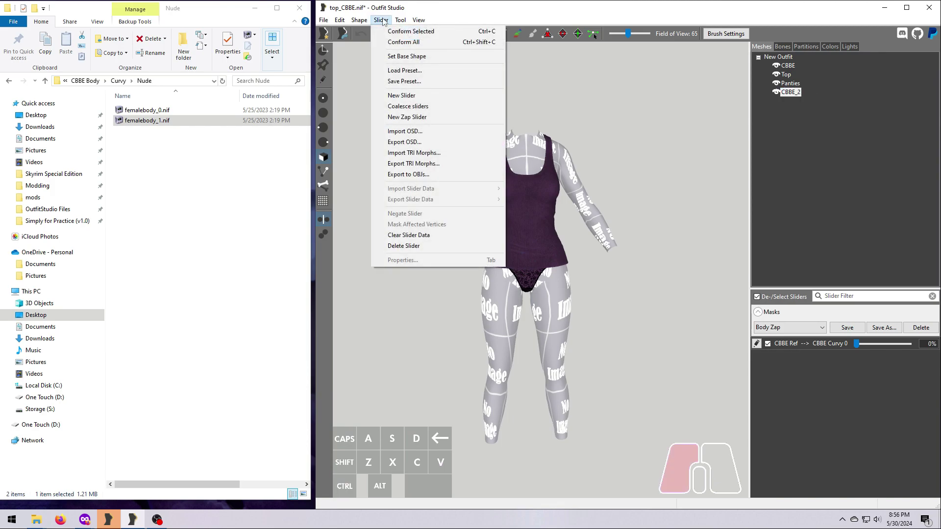
click(409, 94)
text(CBBE Curvy 0 --> CBBE Curvy 1)
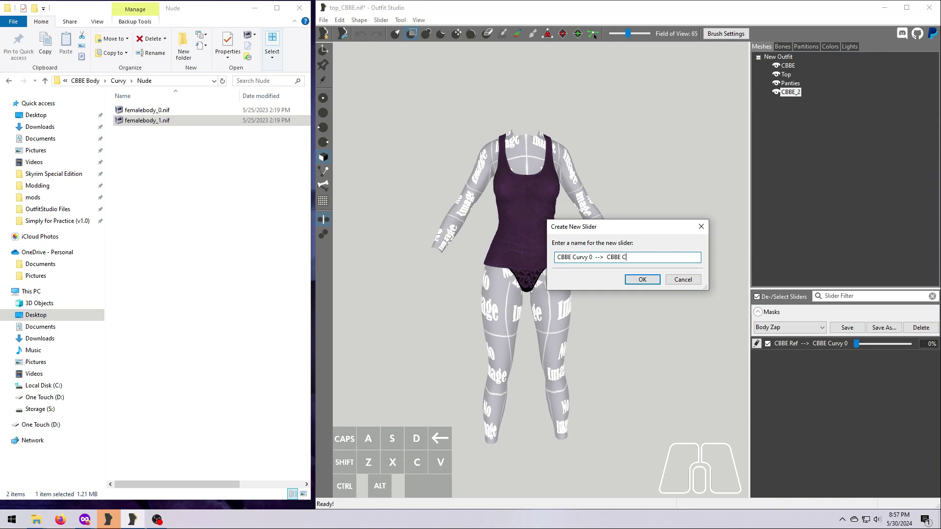
key(Return)
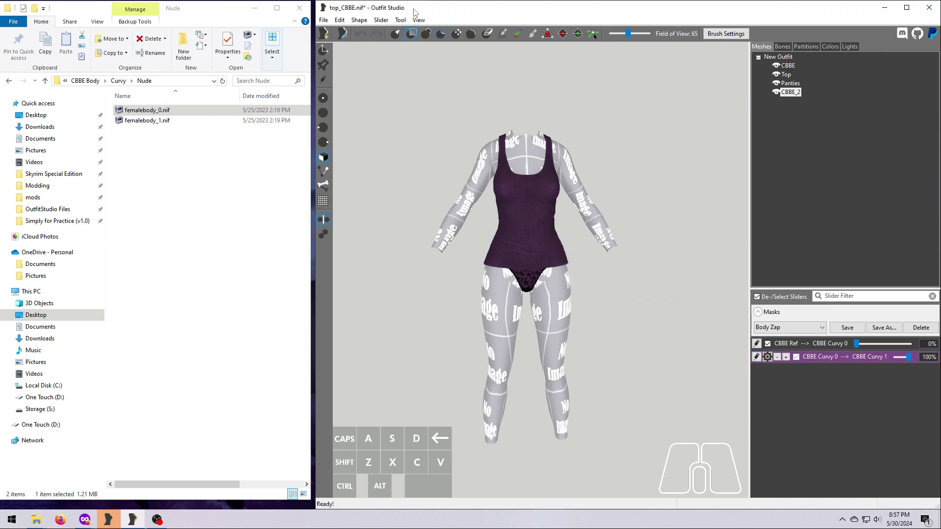
Import femalebody_1.nif from the Curvy Nude folder as the slider's data, then exit edit mode
click(381, 19)
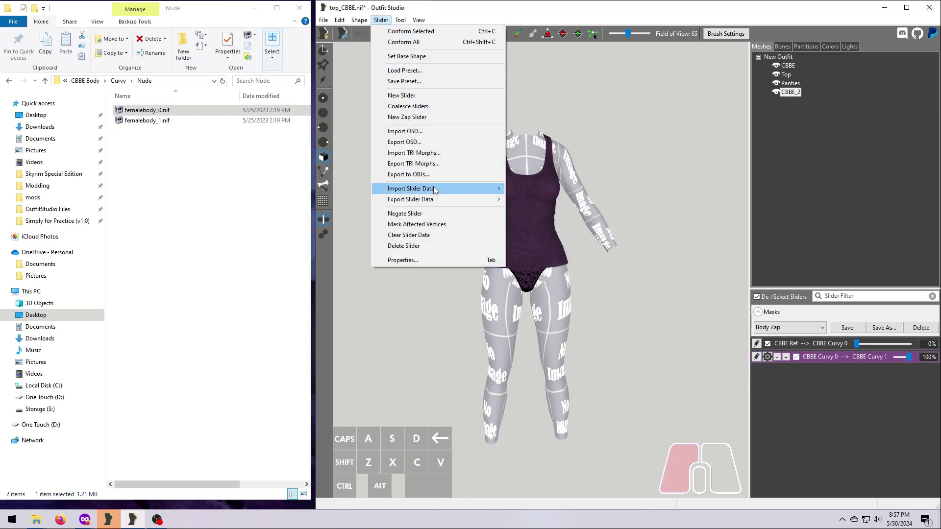
mouse_move(431, 188)
click(560, 188)
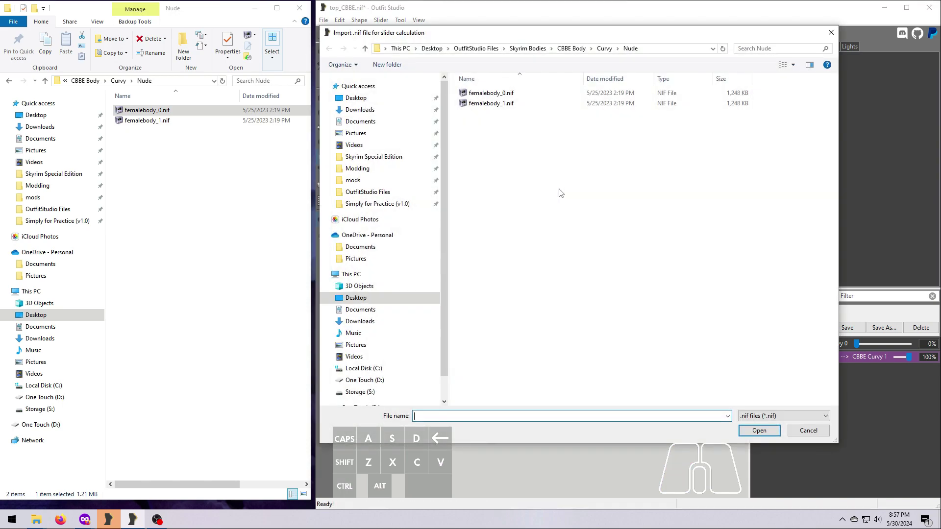
click(496, 104)
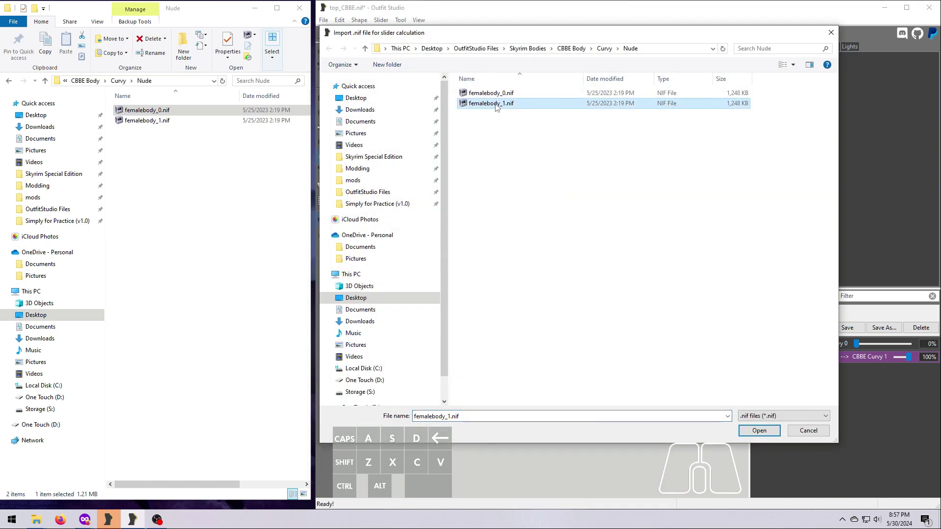
click(760, 431)
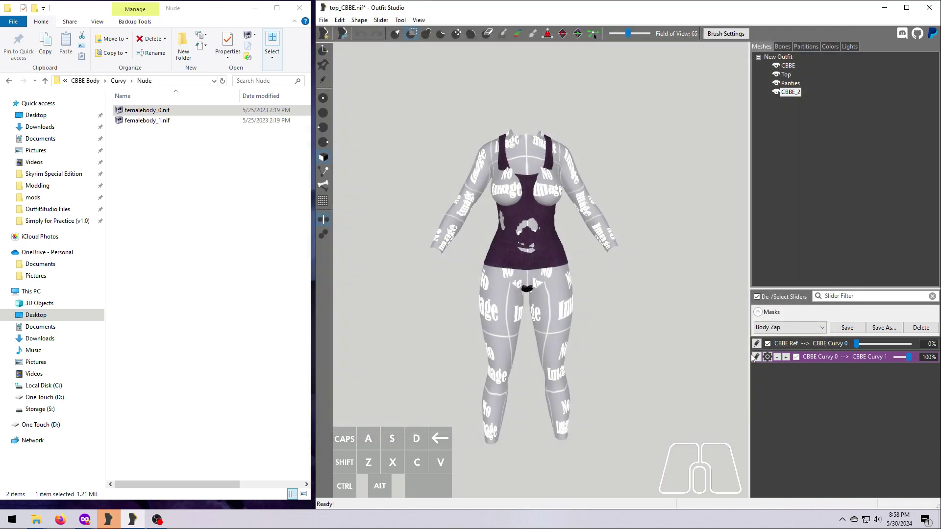
click(756, 356)
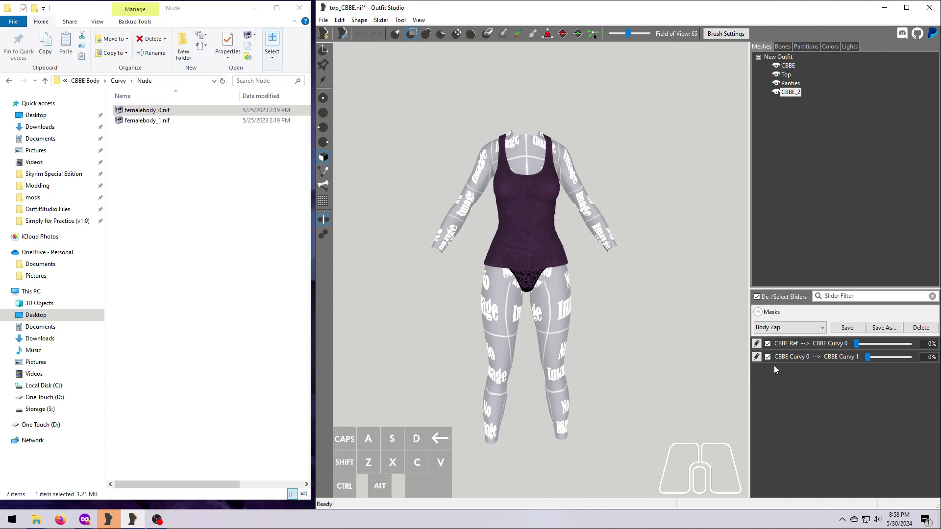
Set CBBE_2 as the reference shape and conform all shapes with the default settings
right_click(793, 93)
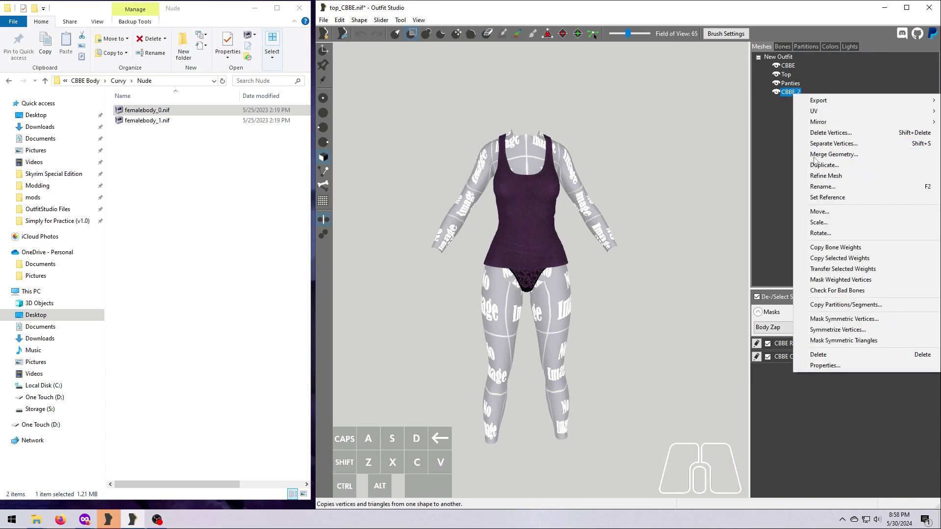
click(833, 202)
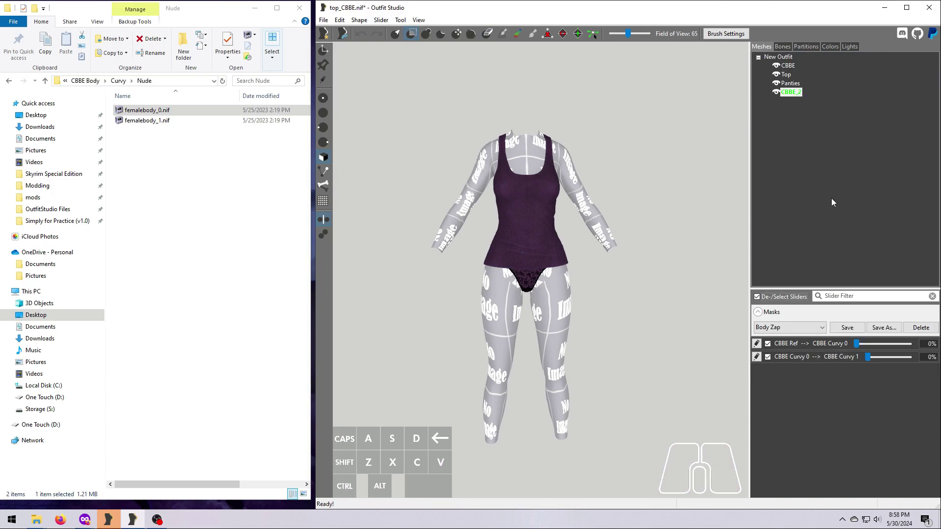
click(381, 19)
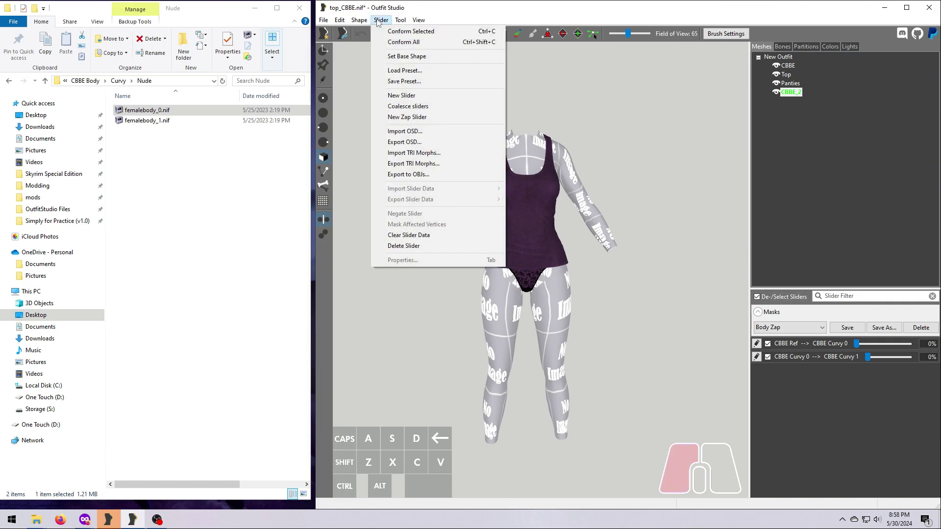
click(398, 42)
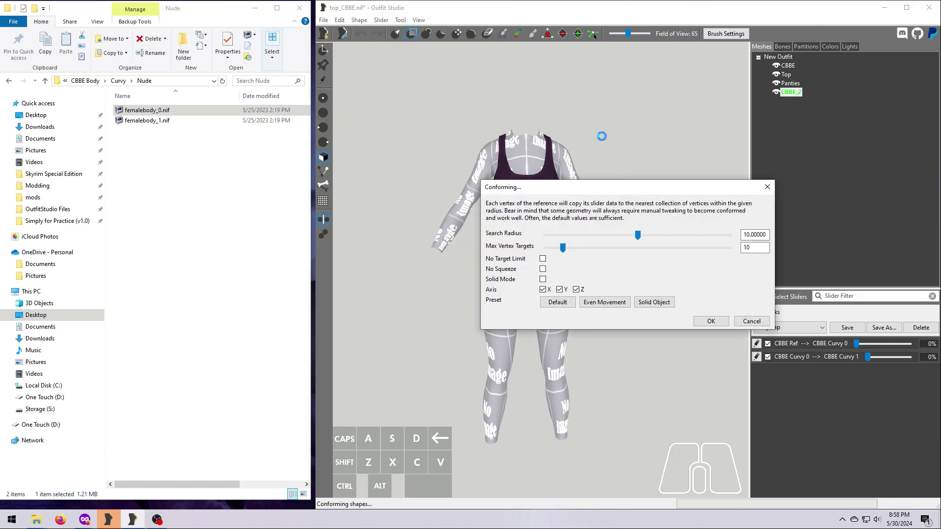
click(711, 321)
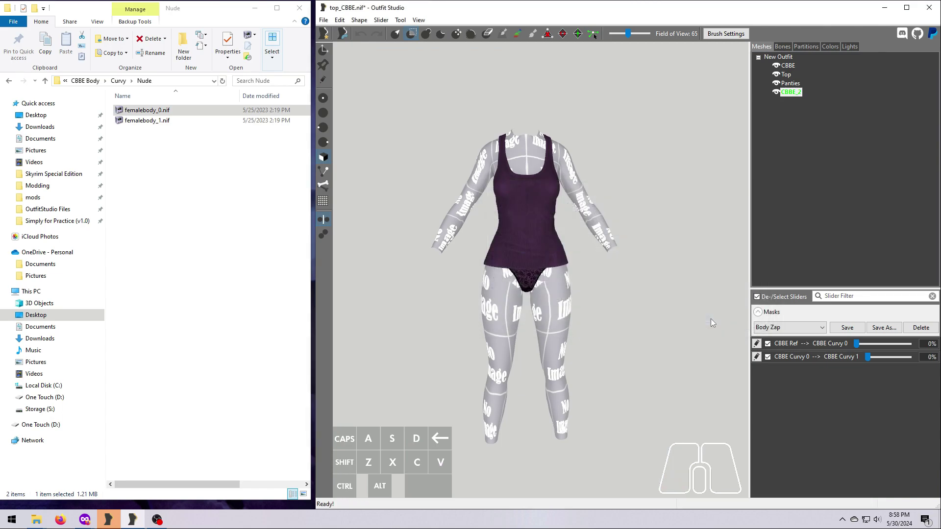
Preview the CBBE Curvy 1 slider on the body and top, finally setting it to 100%
click(867, 358)
drag(866, 359, 909, 358)
click(790, 92)
mouse_move(908, 357)
mouse_down()
mouse_move(807, 356)
mouse_move(909, 357)
mouse_up()
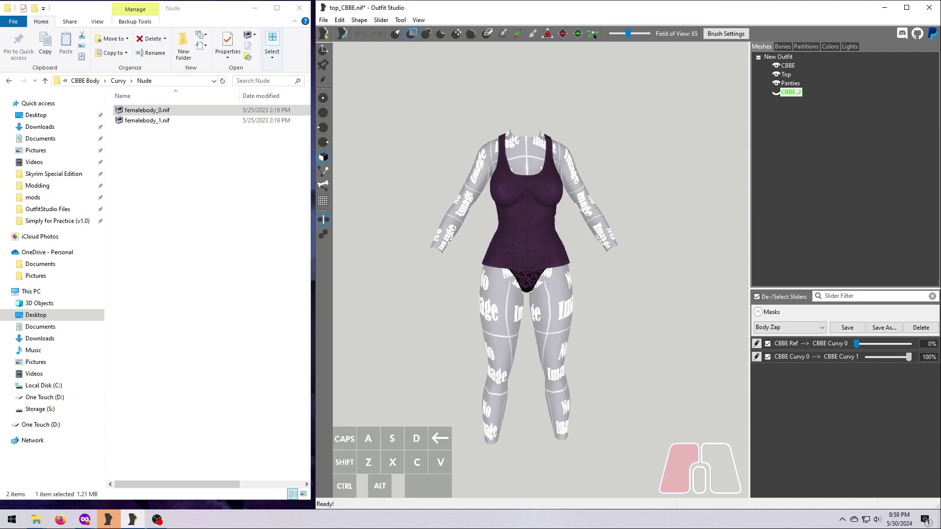
drag(909, 356, 800, 358)
drag(867, 357, 910, 363)
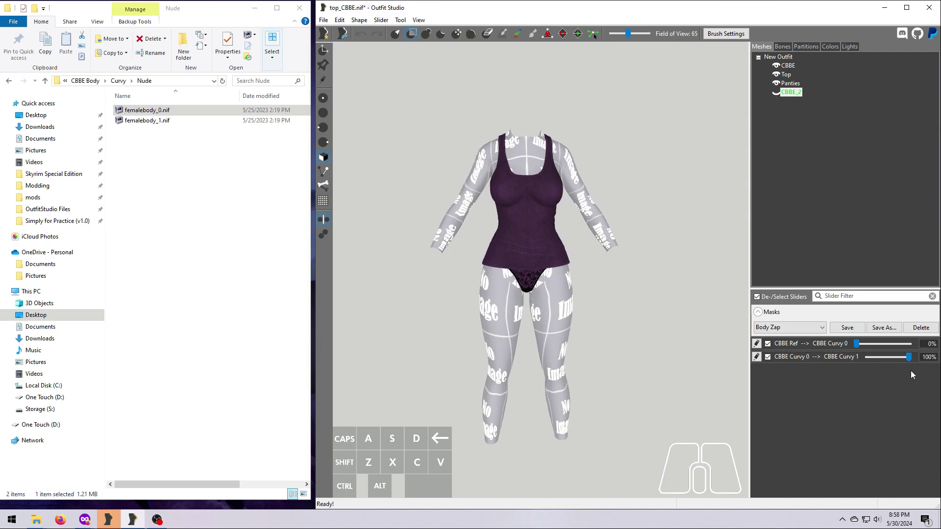
click(381, 19)
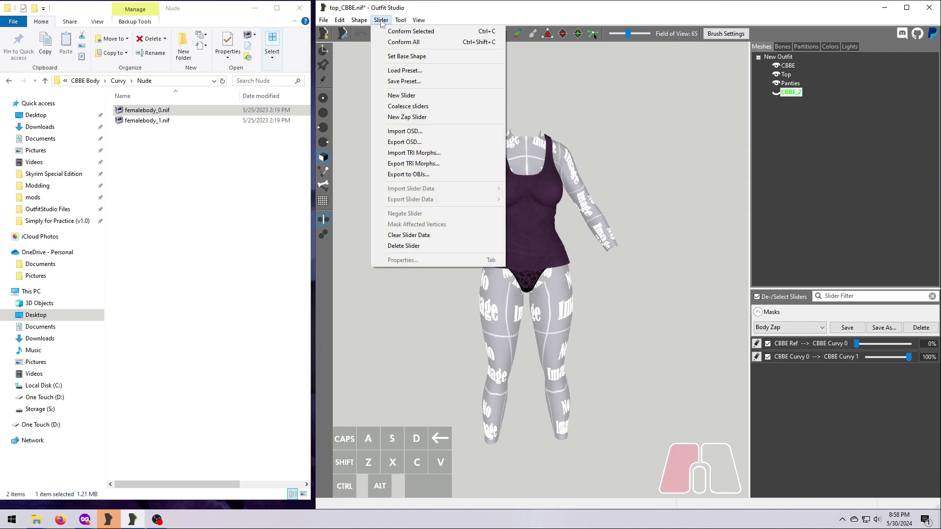
Make the curvy shape the base shape and delete the CBBE_2 helper body
click(406, 56)
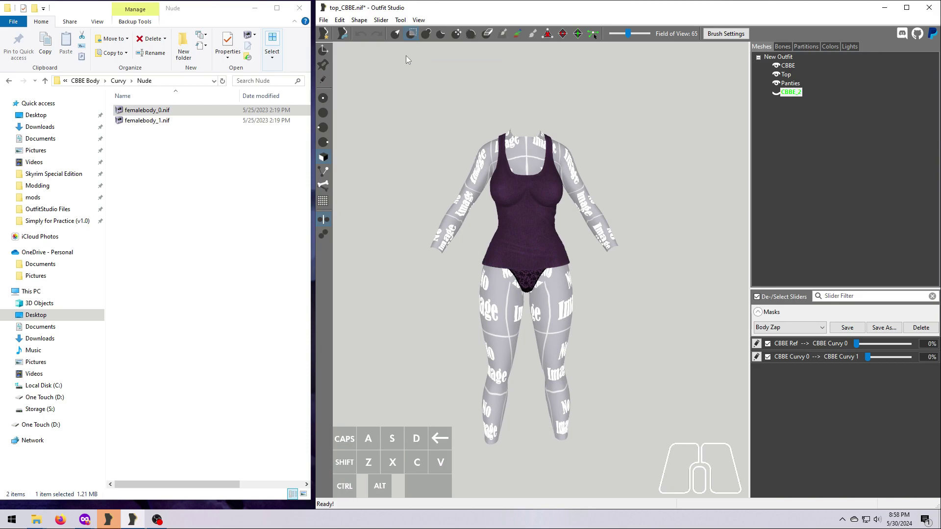
right_click(779, 89)
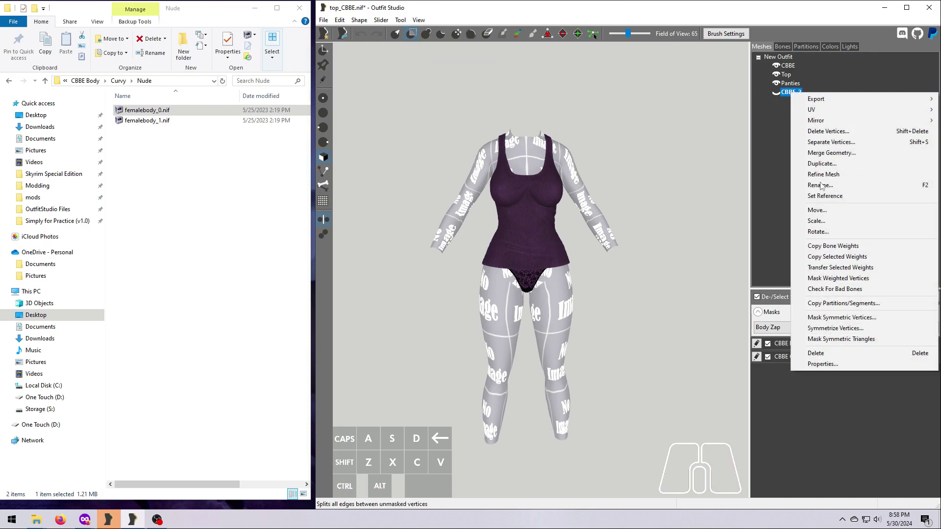
click(826, 354)
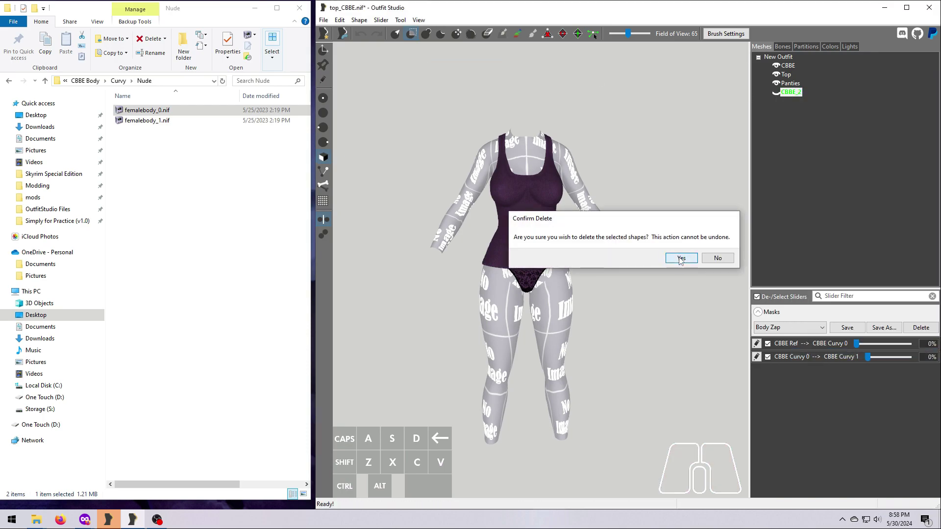
click(680, 258)
Cycle the Top mesh through hidden, wireframe and solid to inspect it, then select Top
click(778, 75)
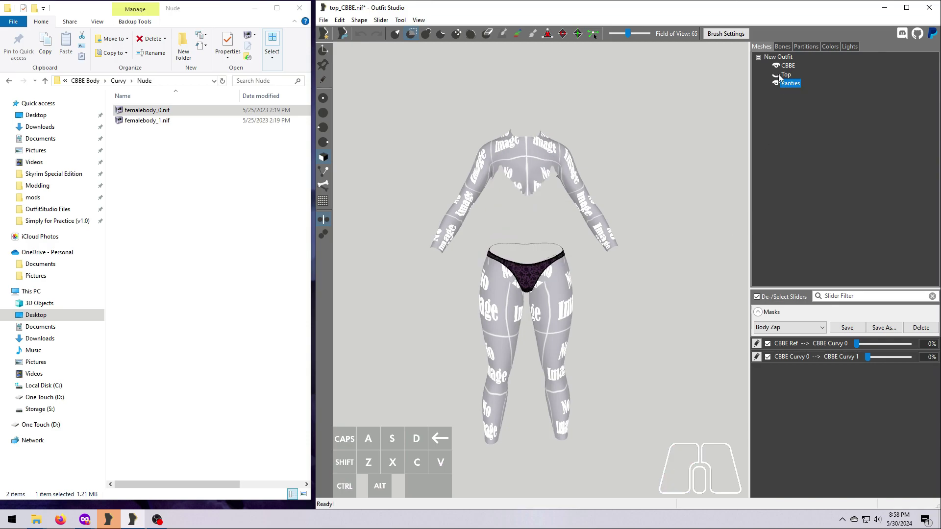
click(777, 76)
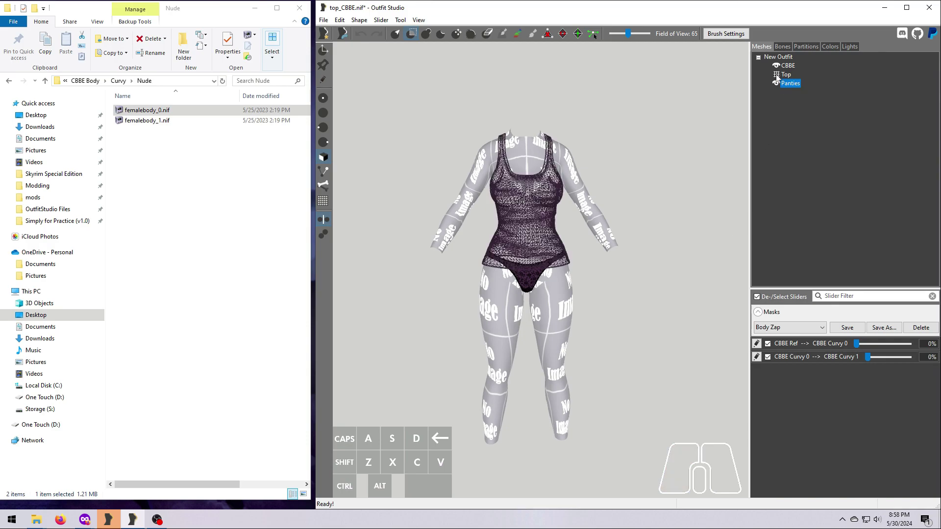
click(777, 76)
scroll(624, 263, up, 5)
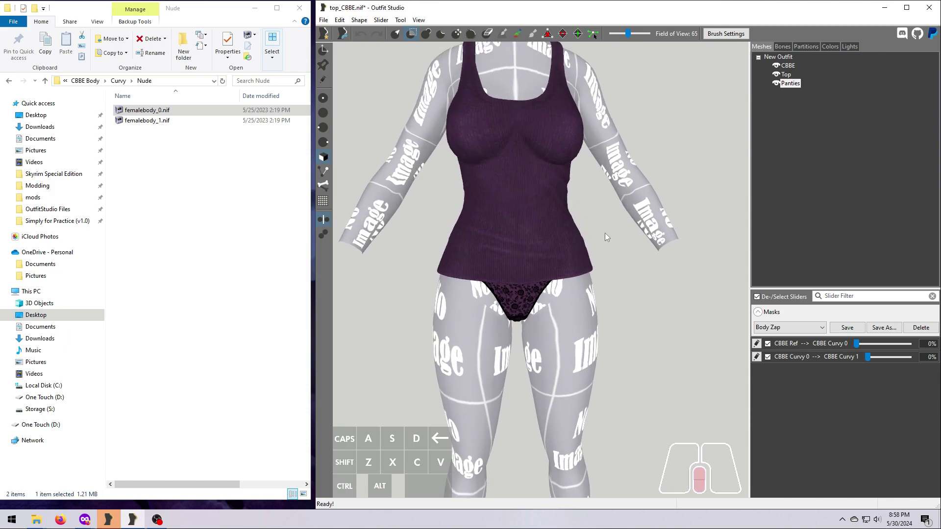
scroll(606, 275, down, 3)
click(786, 75)
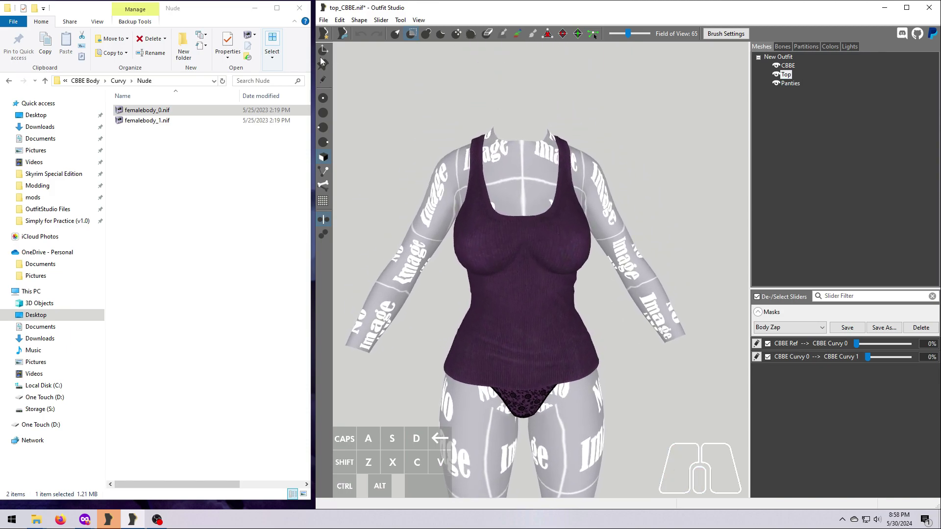
Sculpt the Top over the chest with a brush and check it from the side
click(324, 82)
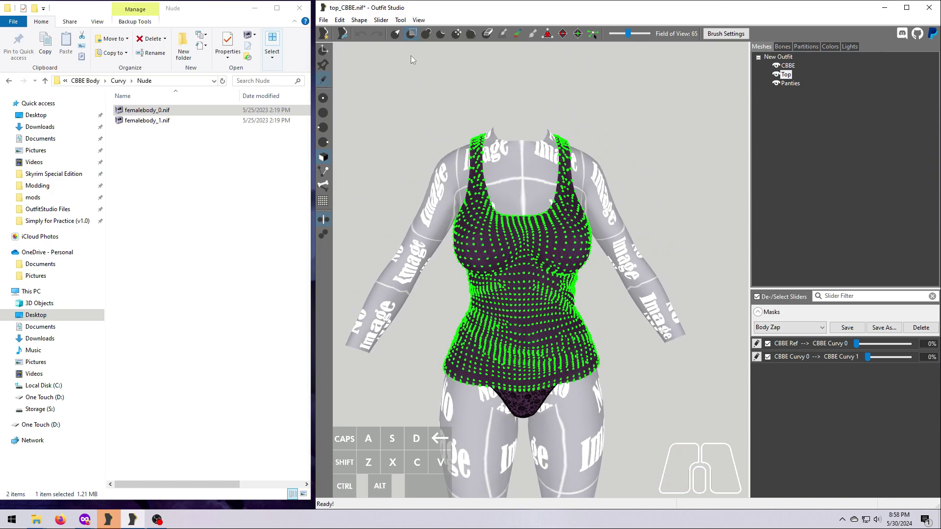
scroll(517, 252, up, 3)
mouse_move(517, 252)
mouse_down()
mouse_move(512, 221)
mouse_move(552, 226)
mouse_move(539, 258)
mouse_move(573, 279)
mouse_move(491, 257)
mouse_move(454, 271)
mouse_move(498, 268)
mouse_move(481, 270)
mouse_move(481, 236)
mouse_move(526, 264)
mouse_move(475, 206)
mouse_up()
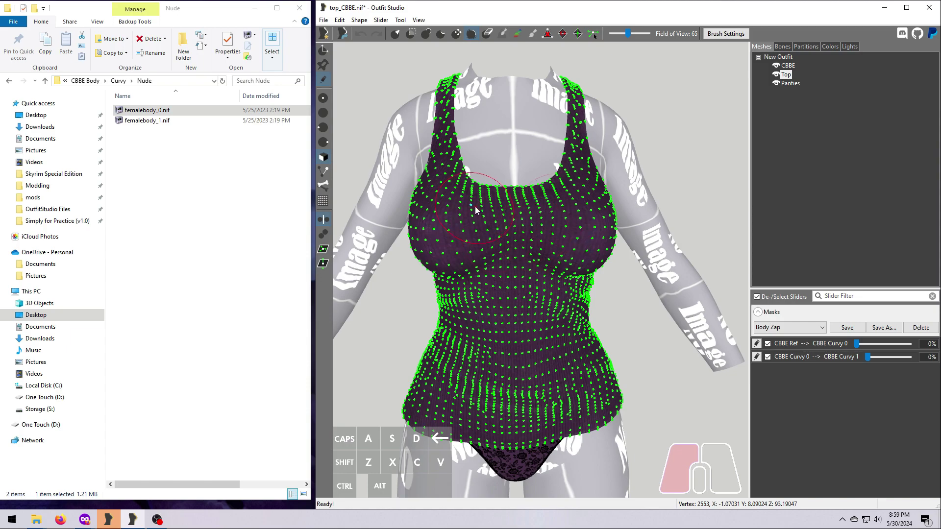
drag(553, 268, 553, 269)
right_drag(553, 268, 487, 245)
mouse_move(488, 245)
mouse_down()
mouse_move(450, 265)
mouse_move(487, 240)
mouse_move(551, 264)
mouse_up()
mouse_move(551, 265)
right_down()
mouse_move(510, 230)
mouse_move(534, 235)
right_up()
mouse_move(534, 235)
mouse_down()
mouse_move(492, 267)
mouse_move(515, 259)
mouse_move(497, 259)
mouse_up()
right_drag(497, 258, 512, 266)
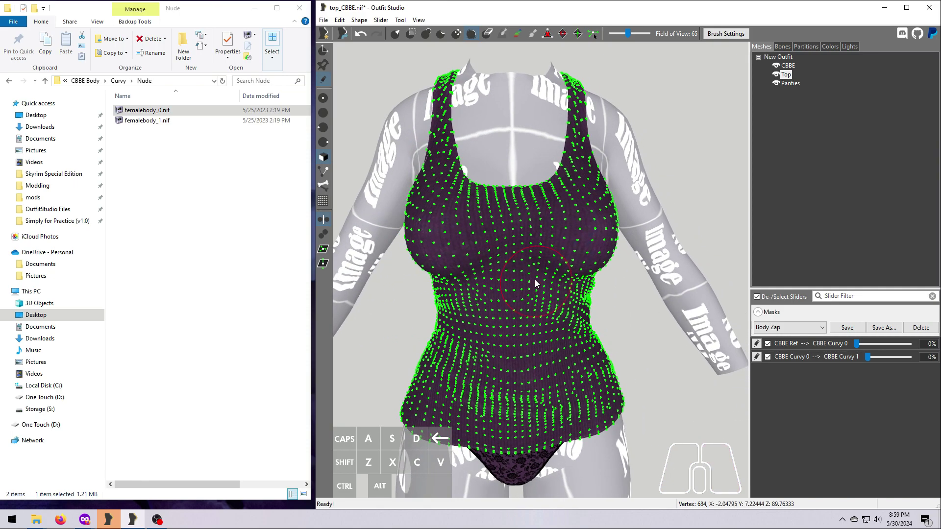
drag(513, 266, 527, 254)
Inspect the top's fit over the curvy body from three-quarter angles
mouse_move(637, 321)
right_down()
mouse_move(665, 318)
mouse_move(523, 258)
mouse_move(548, 308)
mouse_move(478, 257)
mouse_move(612, 309)
mouse_move(692, 302)
right_up()
scroll(692, 302, up, 3)
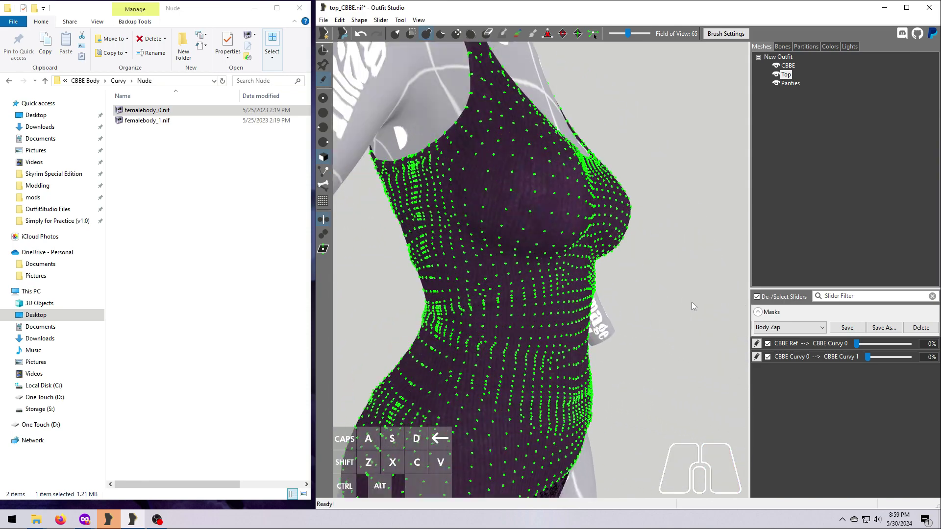
key(s)
scroll(525, 266, down, 1)
mouse_move(524, 265)
mouse_down()
mouse_move(547, 257)
mouse_move(578, 275)
mouse_up()
right_drag(579, 274, 647, 322)
click(500, 267)
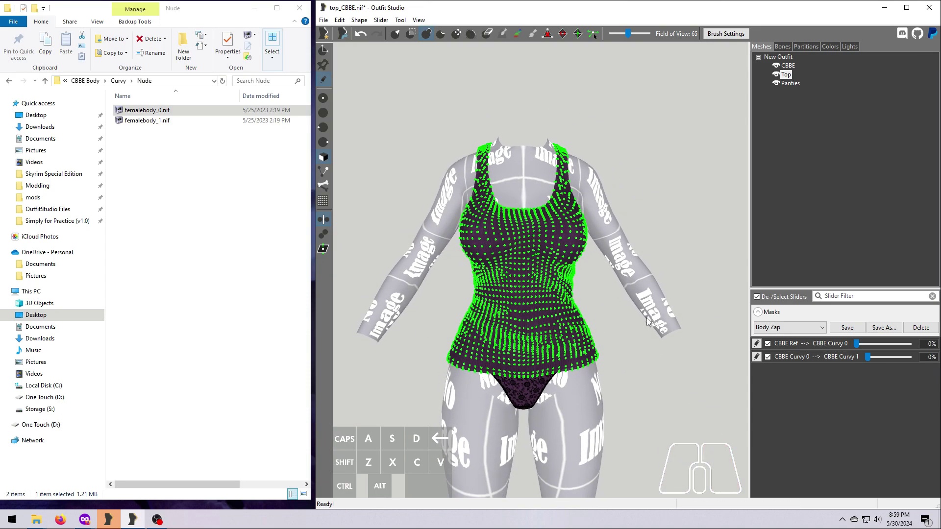
right_drag(601, 357, 627, 354)
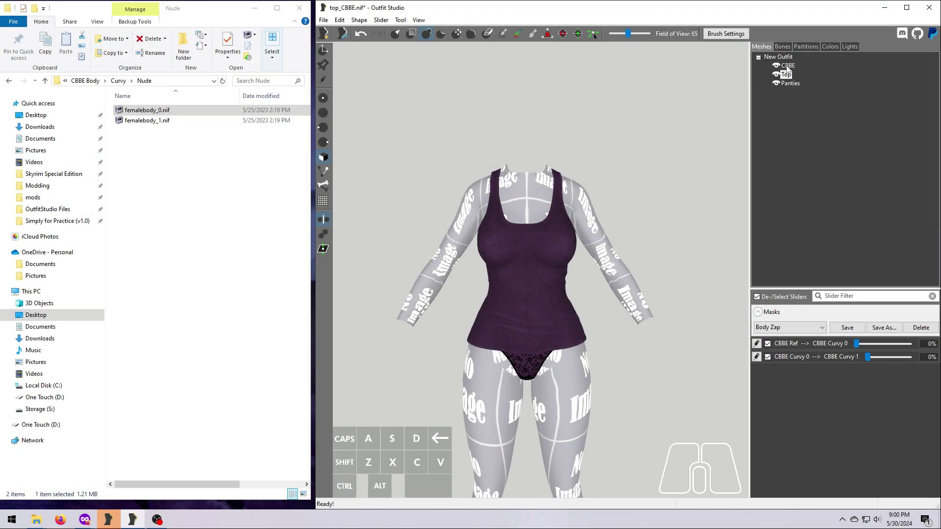
Export CBBE, Top and Panties to a NIF in meshes\simply_clothes\demo
shift+click(789, 83)
right_click(789, 86)
click(730, 88)
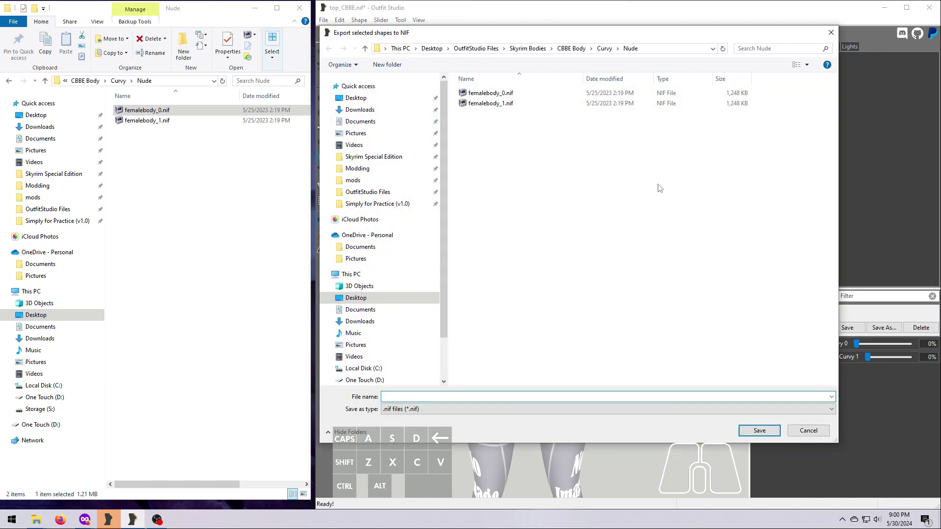
click(364, 204)
double_click(480, 92)
double_click(482, 113)
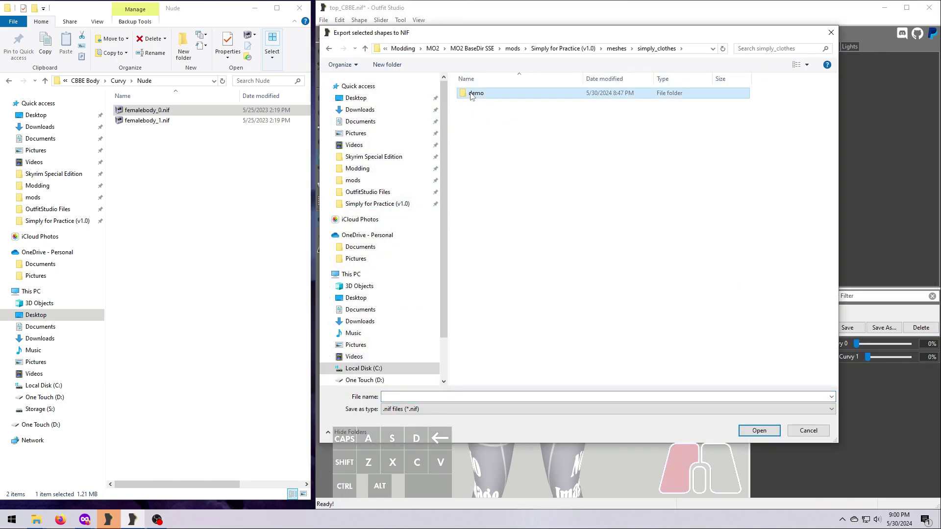
double_click(478, 92)
Save the export as top_CBBE_1.nif in the demo folder
scroll(503, 255, down, 7)
scroll(503, 256, down, 4)
click(488, 308)
click(414, 397)
key(BackSpace)
text(1)
key(Return)
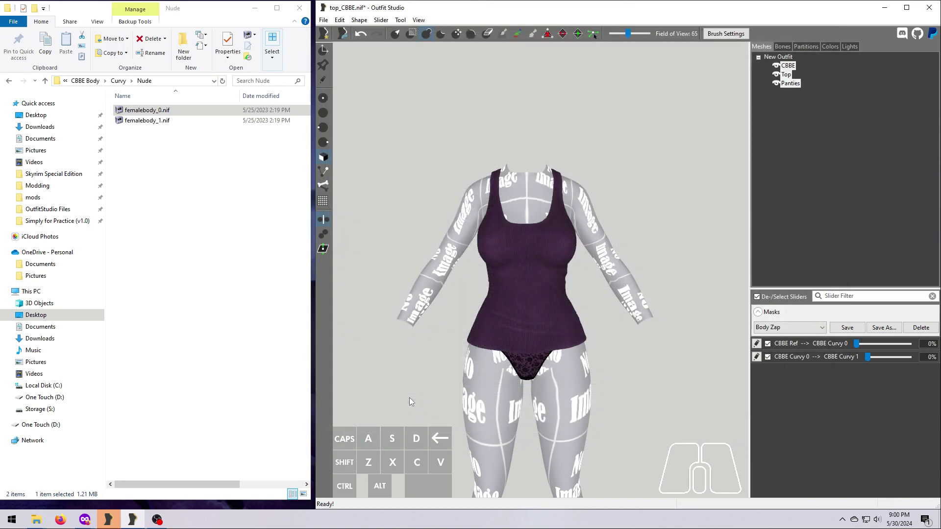
click(57, 220)
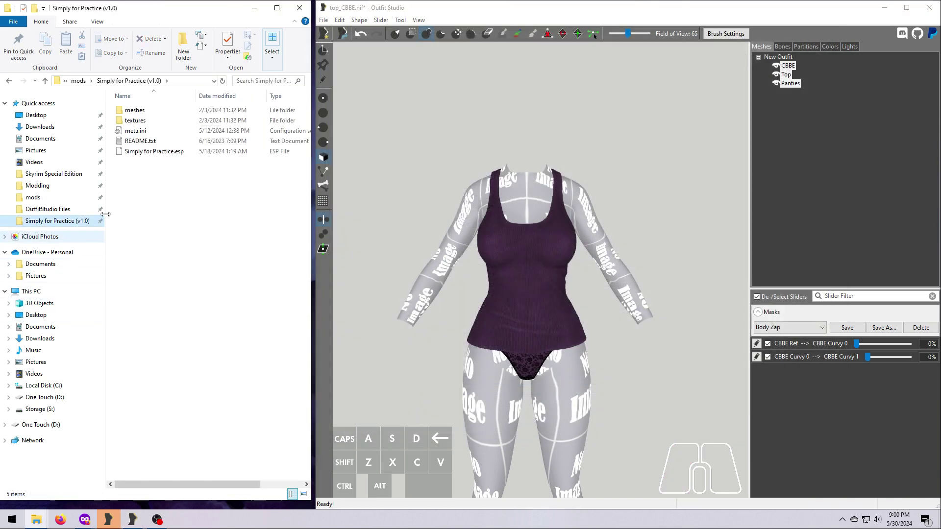
Open top_CBBE_0.nif and top_CBBE_1.nif from the demo folder in NifSkope
double_click(134, 110)
double_click(139, 131)
double_click(136, 110)
scroll(133, 118, down, 9)
double_click(242, 325)
double_click(241, 335)
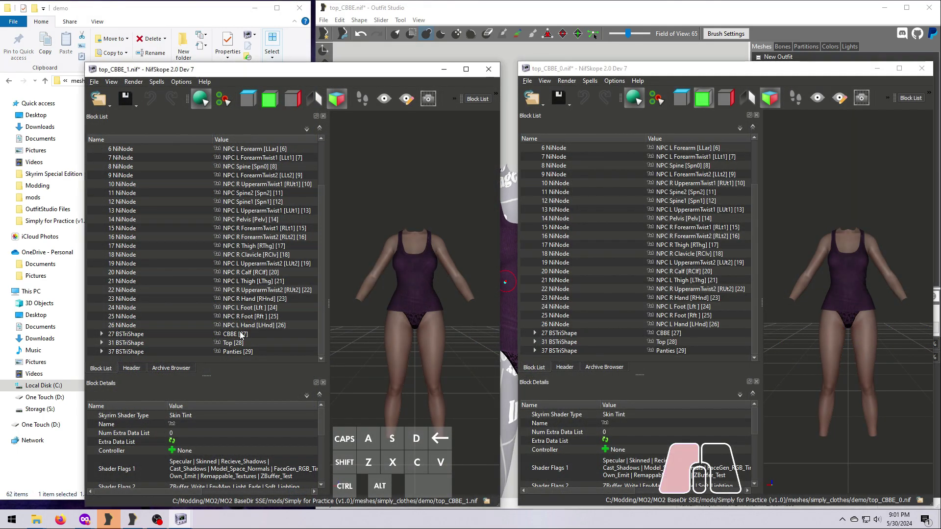
Check the CBBE shape's skin partition body part in top_CBBE_1
click(240, 334)
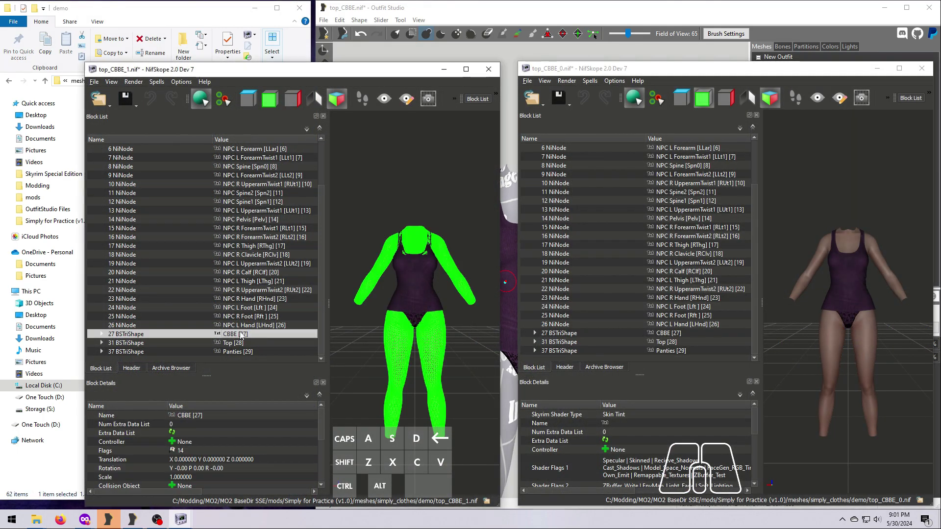
click(102, 333)
click(138, 327)
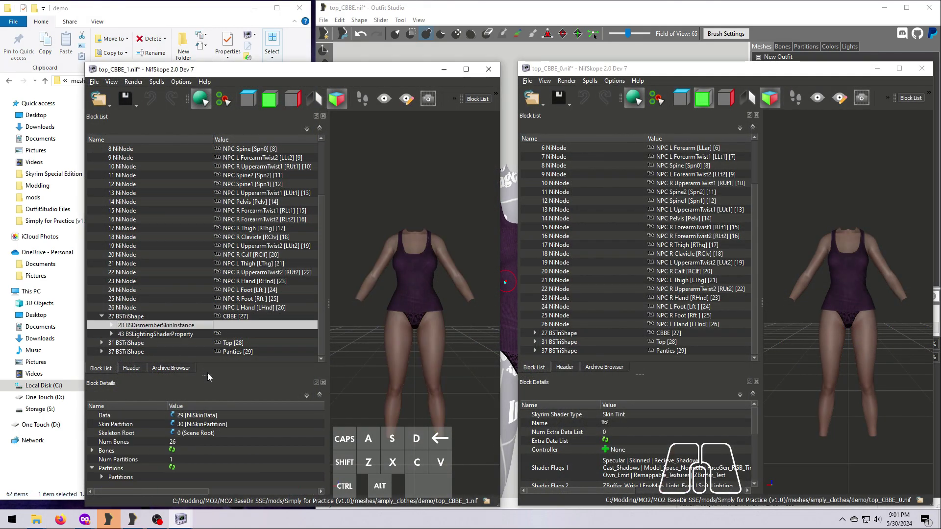
drag(208, 377, 207, 325)
click(101, 425)
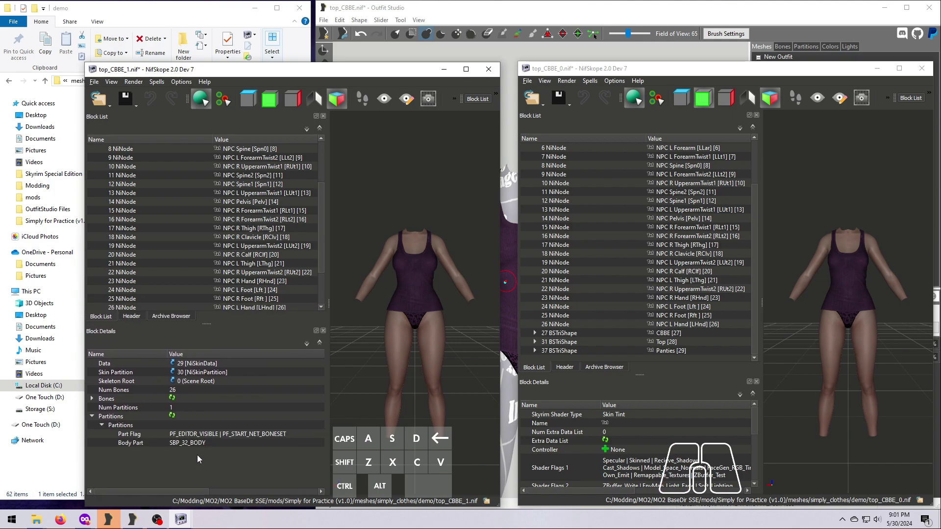
Check the CBBE shape's SBP_32_BODY partition in top_CBBE_0 as well
click(696, 333)
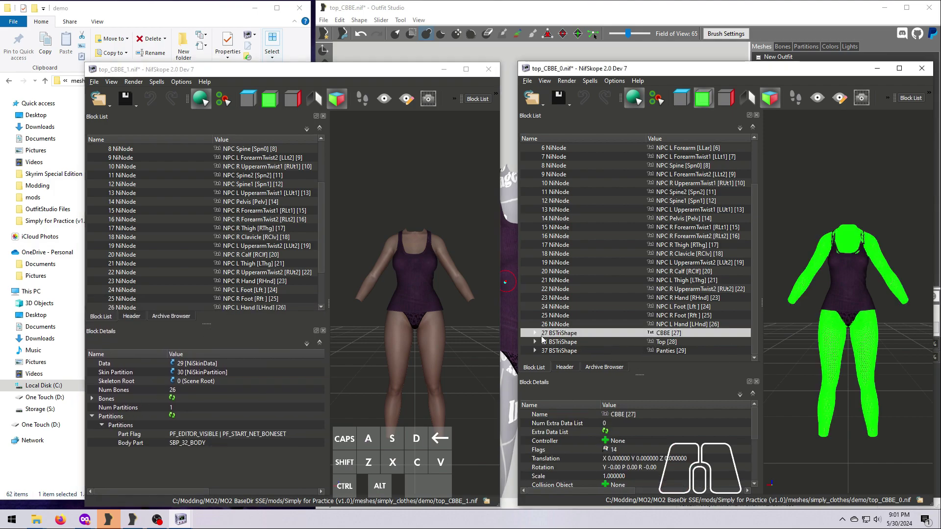
click(535, 333)
click(569, 325)
double_click(572, 467)
double_click(575, 457)
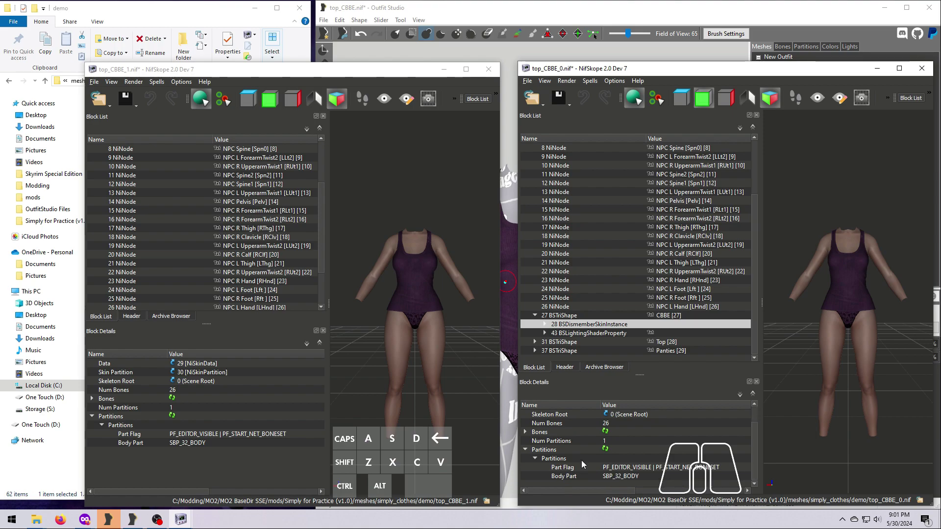
click(668, 318)
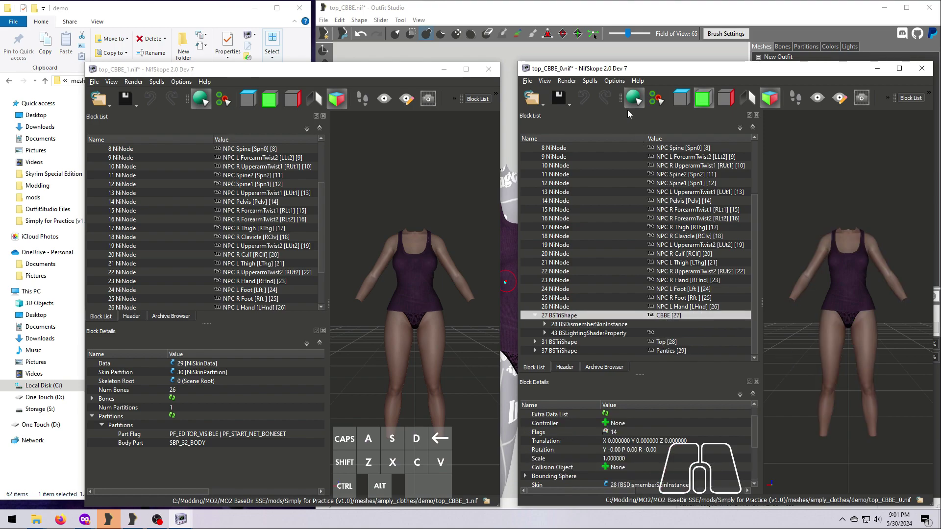
Run Remove Bogus Nodes and Remove Unused Strings on top_CBBE_0
click(589, 81)
mouse_move(612, 138)
click(686, 161)
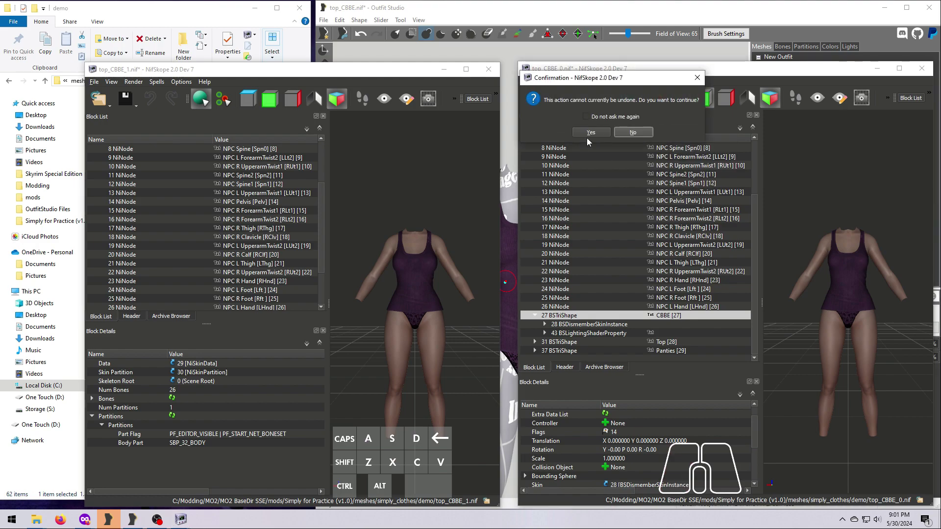
click(590, 133)
click(589, 81)
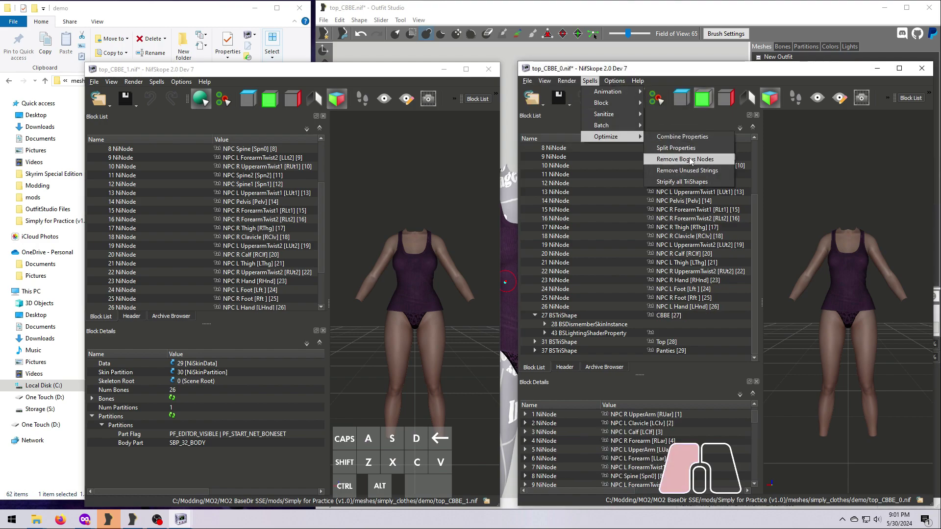
click(686, 161)
click(595, 131)
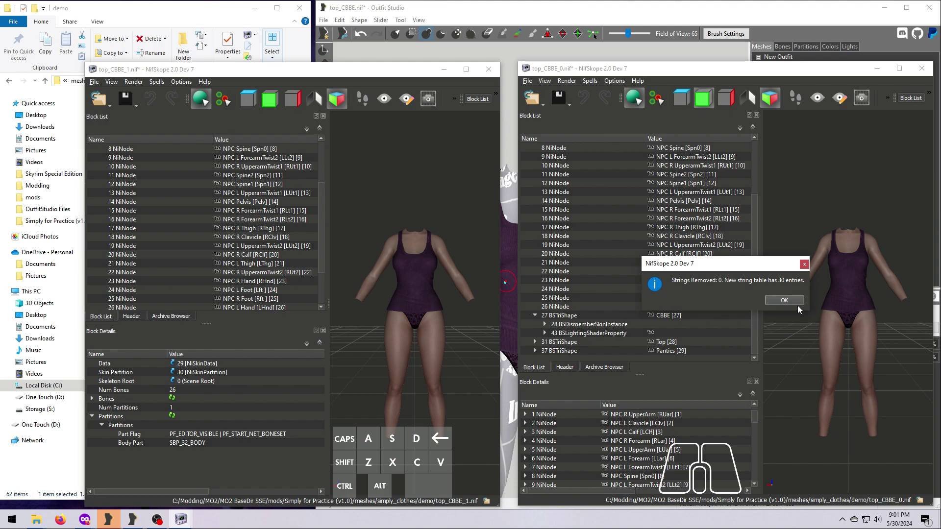
click(784, 300)
Review the CBBE, Top and Panties shapes after the cleanup
click(664, 333)
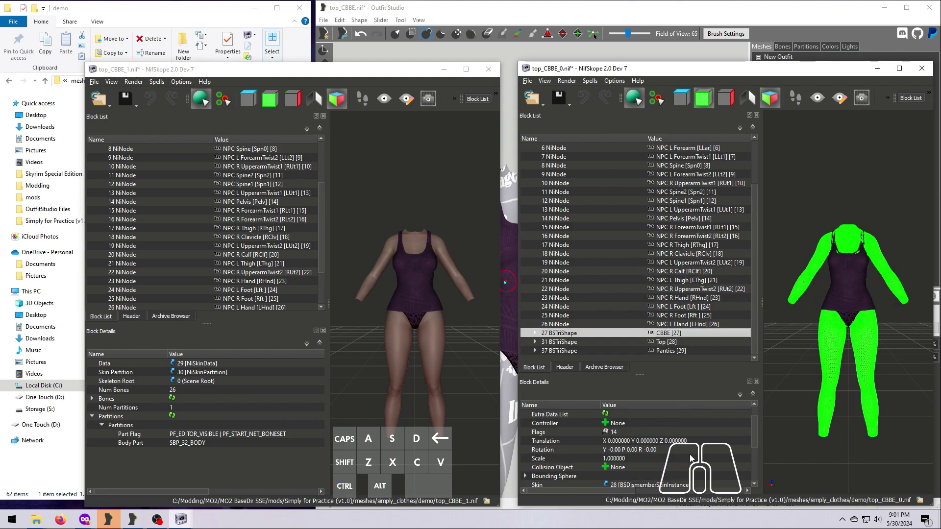
drag(648, 376, 659, 332)
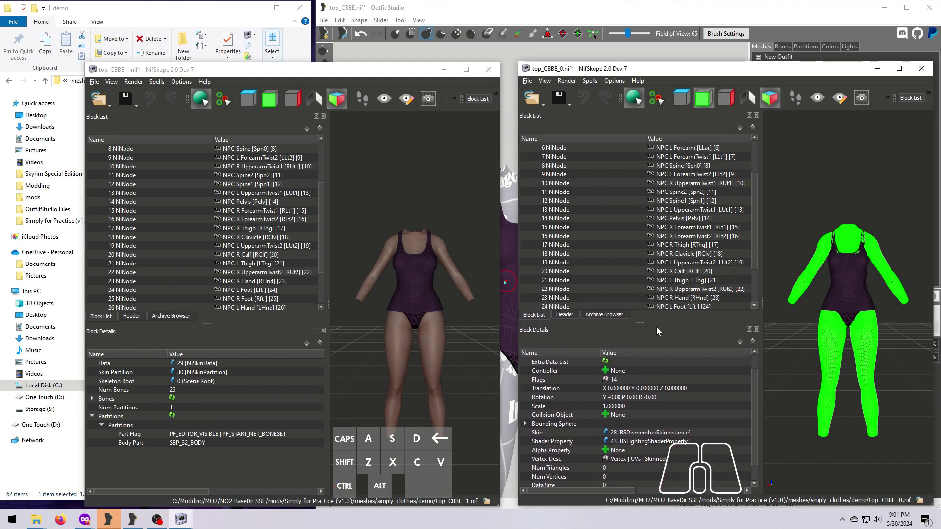
scroll(681, 283, down, 2)
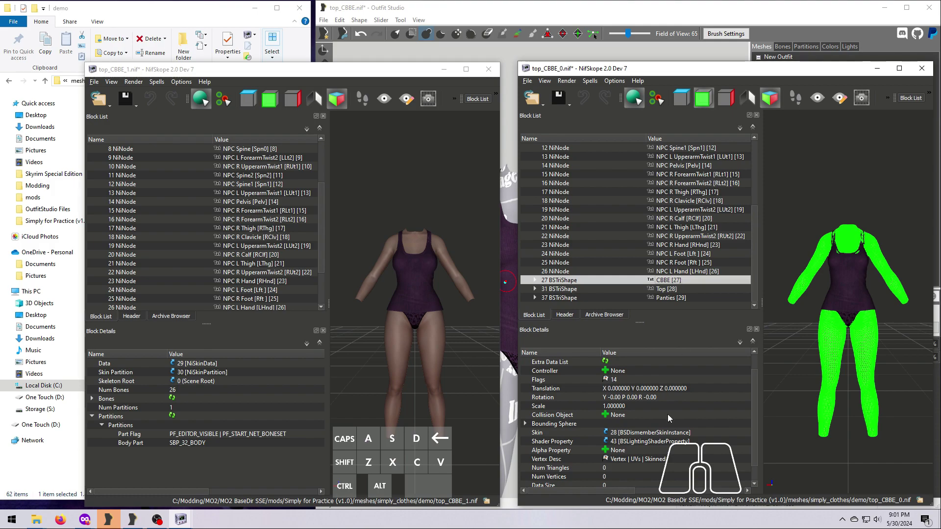
click(666, 290)
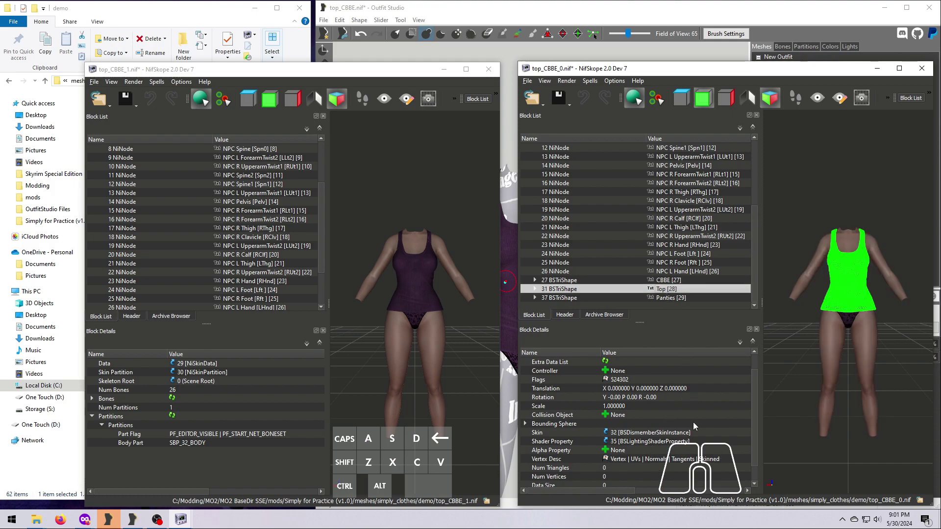
click(668, 300)
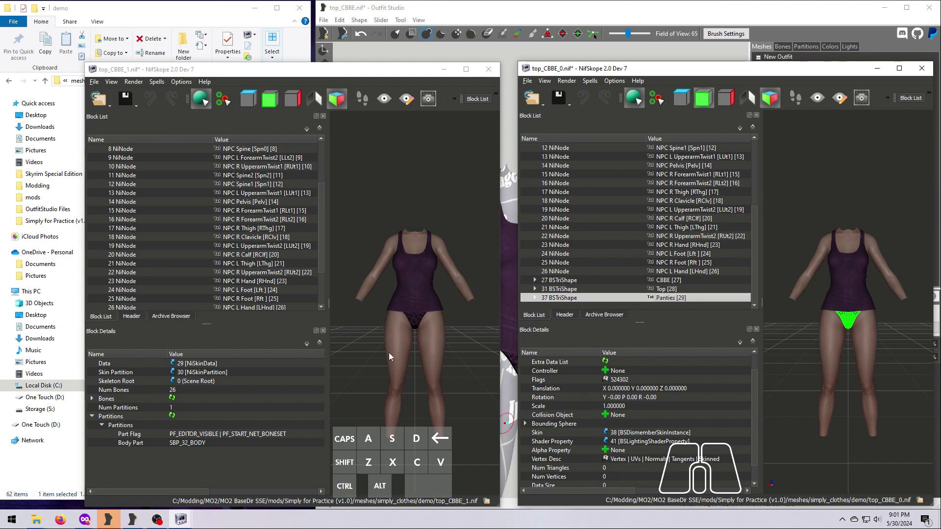
scroll(235, 264, down, 2)
click(235, 265)
Inspect the Top and Panties shapes in top_CBBE_1 and orbit to check the fit
click(102, 264)
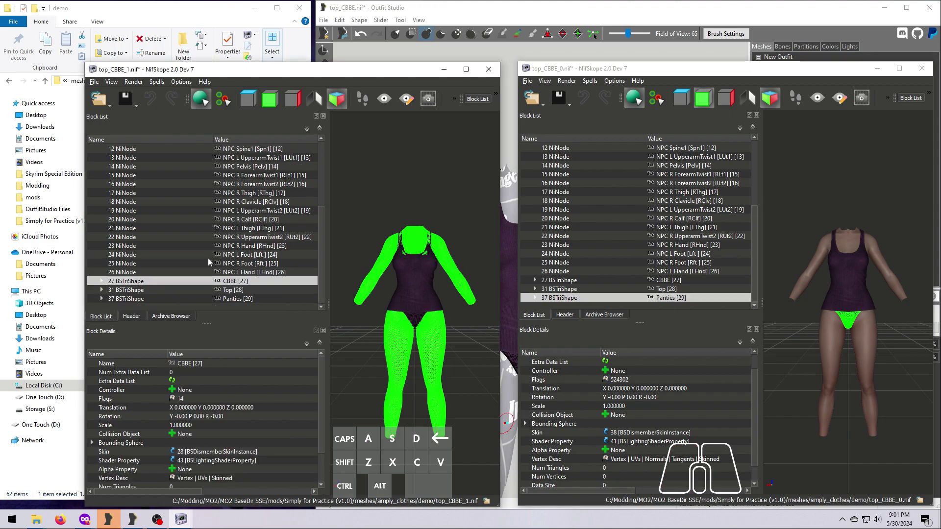
drag(208, 325, 208, 312)
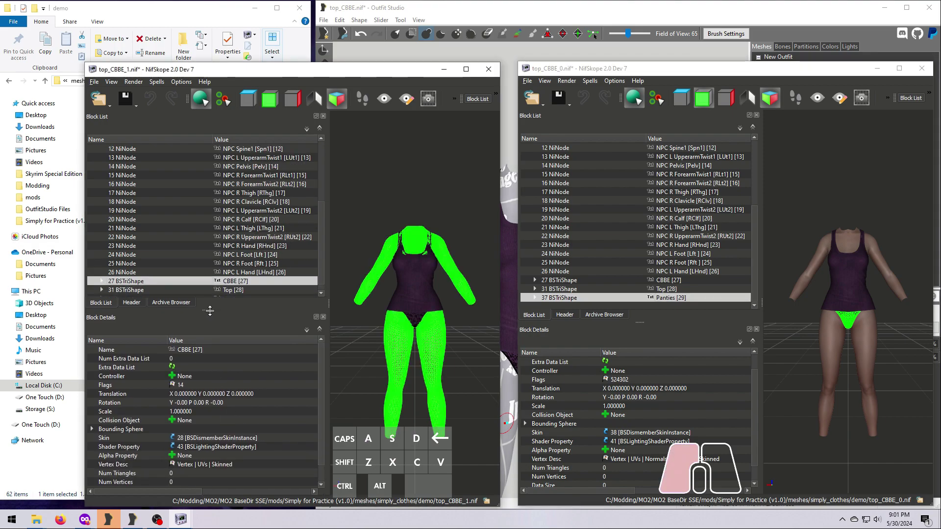
click(240, 290)
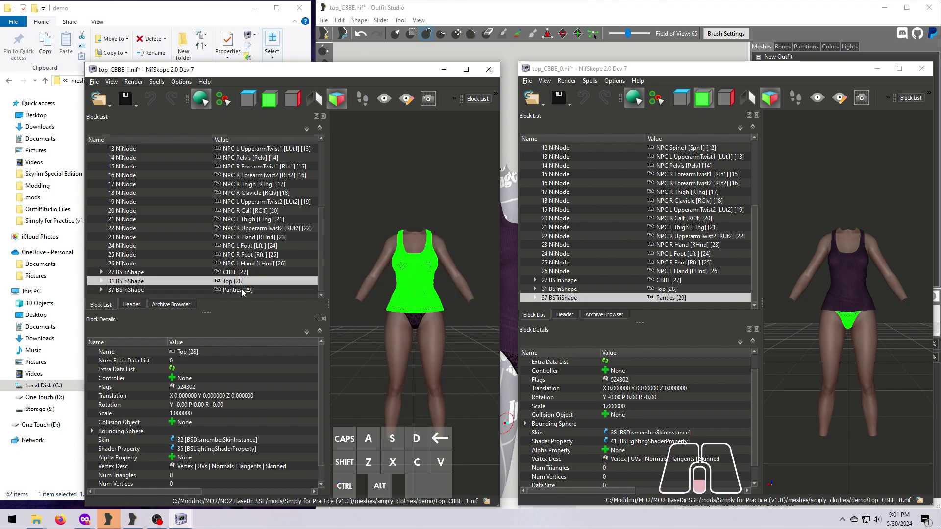
click(236, 291)
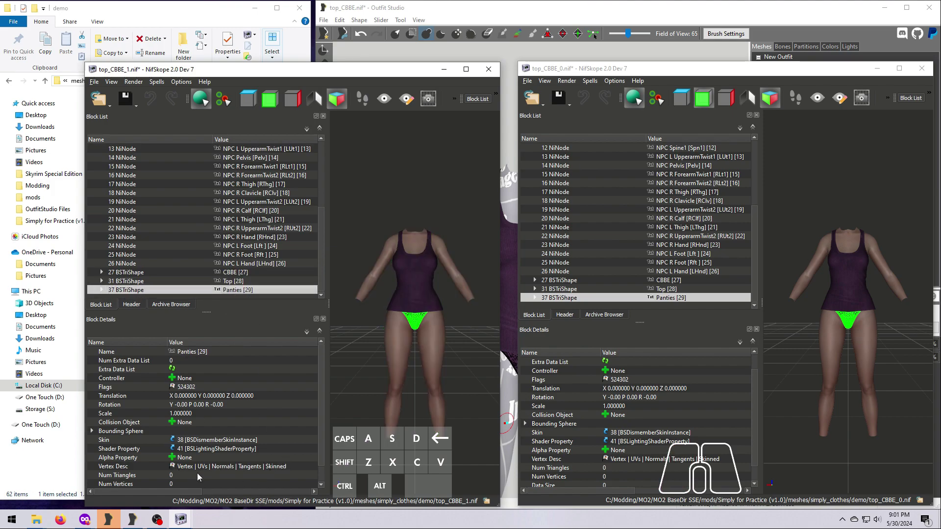
scroll(393, 370, up, 5)
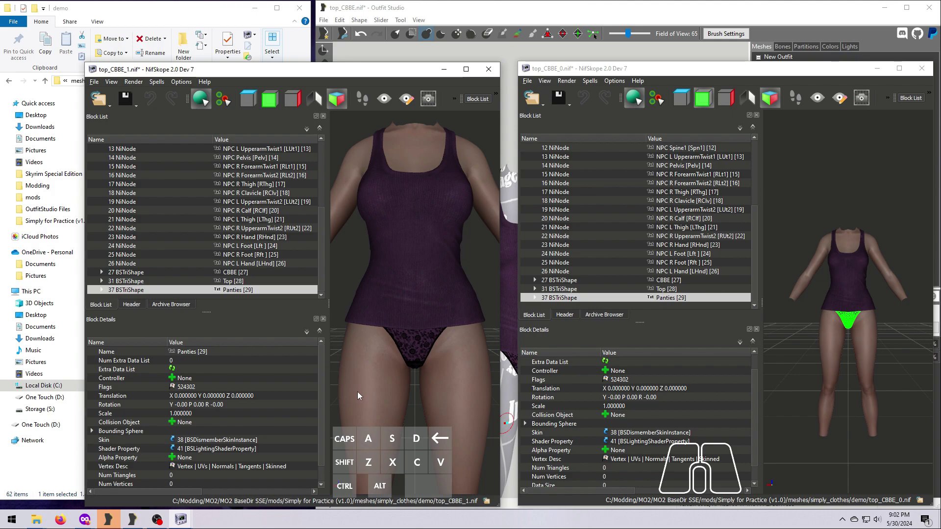
mouse_move(350, 386)
mouse_down()
mouse_move(578, 392)
mouse_move(353, 388)
mouse_up()
Run Remove Bogus Nodes and Remove Unused Strings on top_CBBE_1
click(157, 82)
mouse_move(171, 140)
click(245, 164)
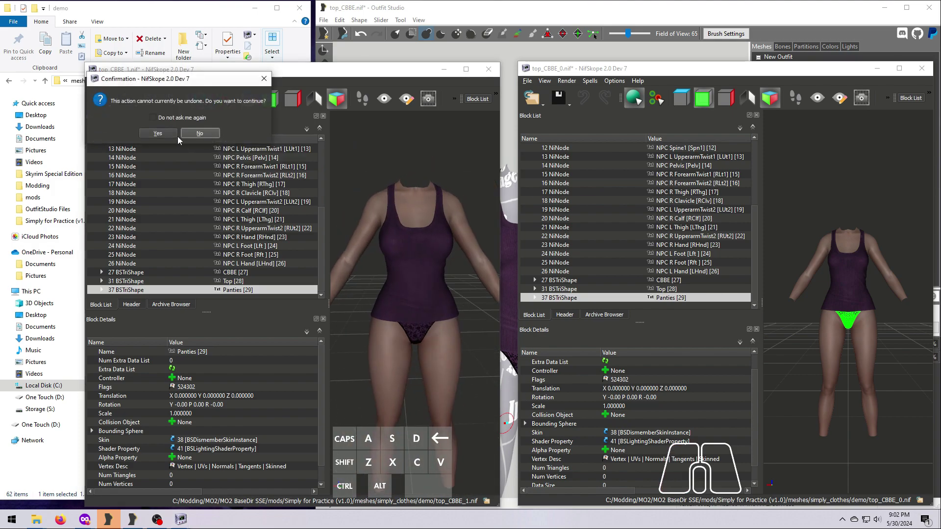
click(157, 82)
click(248, 173)
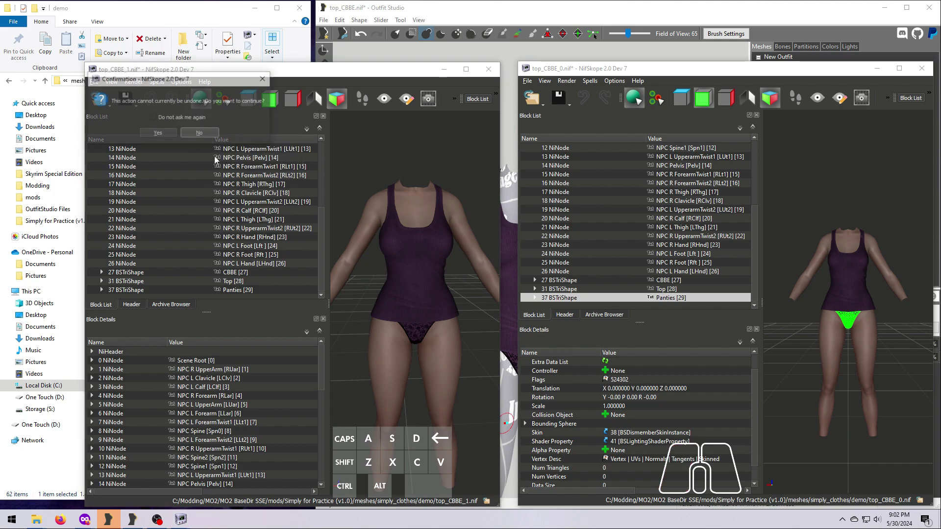
click(351, 306)
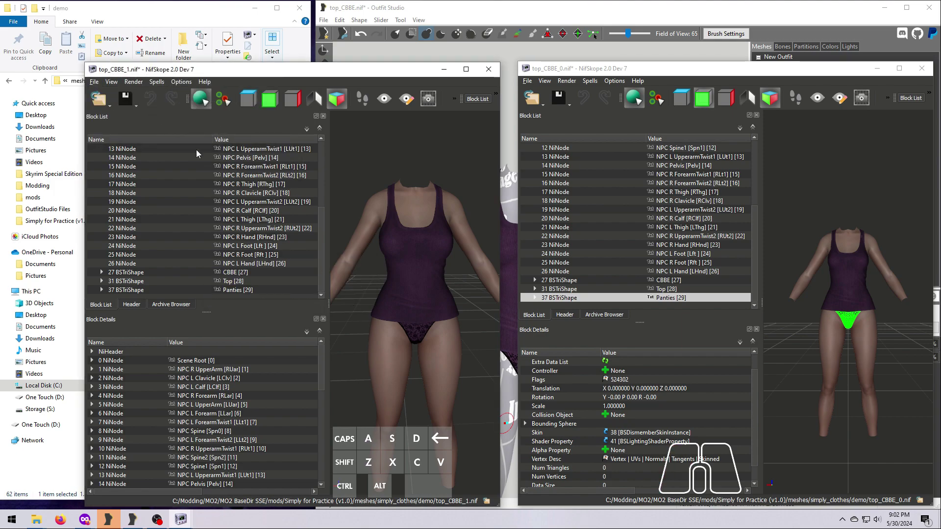
click(157, 82)
mouse_move(176, 139)
click(247, 173)
Save the optimized top_CBBE_0.nif
click(652, 76)
click(527, 81)
click(545, 156)
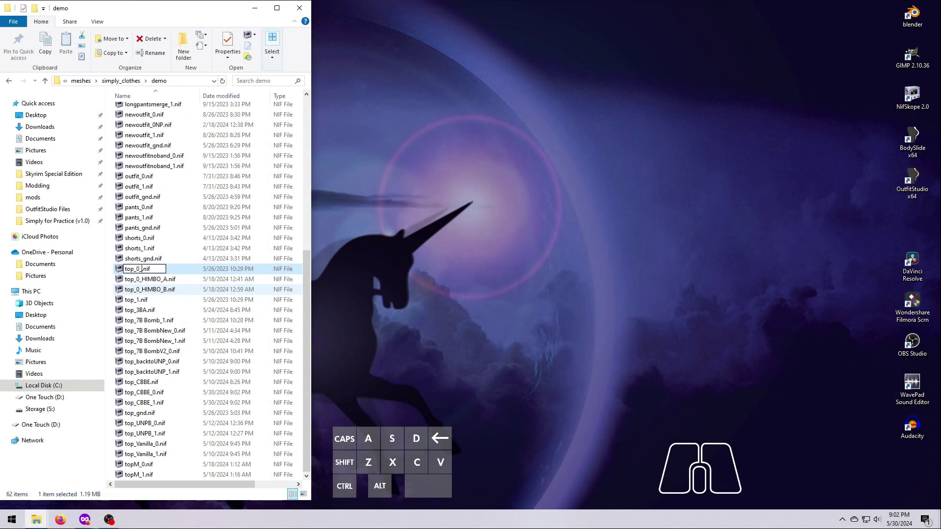
Rename top_1.nif to top_1_original.nif
click(153, 290)
click(153, 298)
key(F2)
text(top_1_original)
key(Return)
Rename top_CBBE_0.nif to top_0.nif
click(139, 392)
key(F2)
text(top_0)
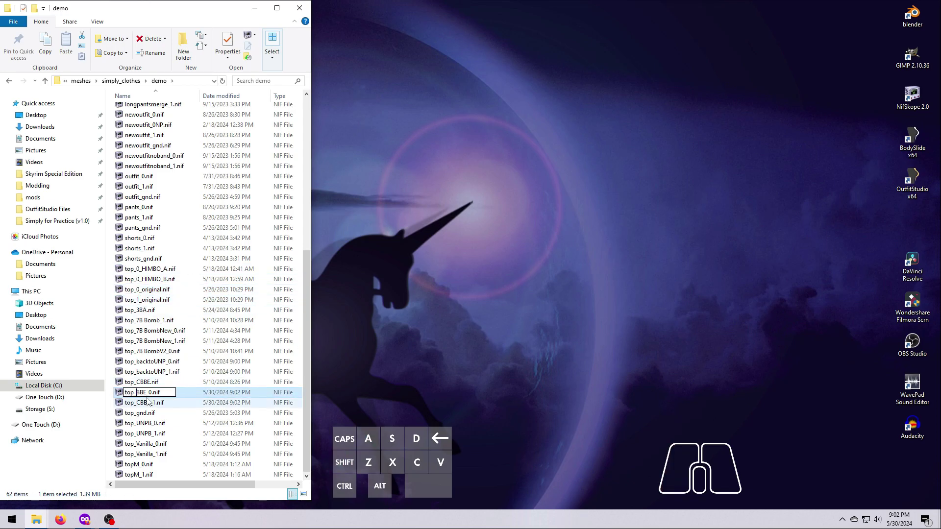
key(Return)
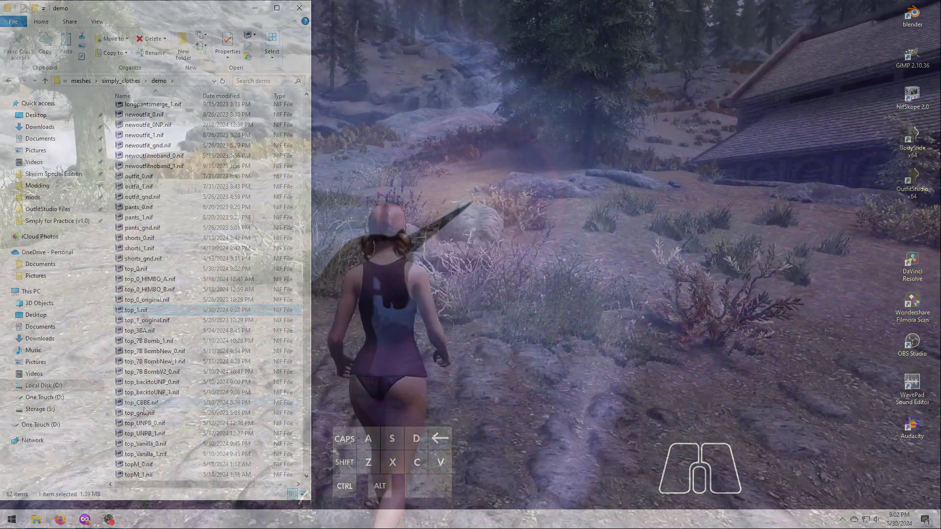